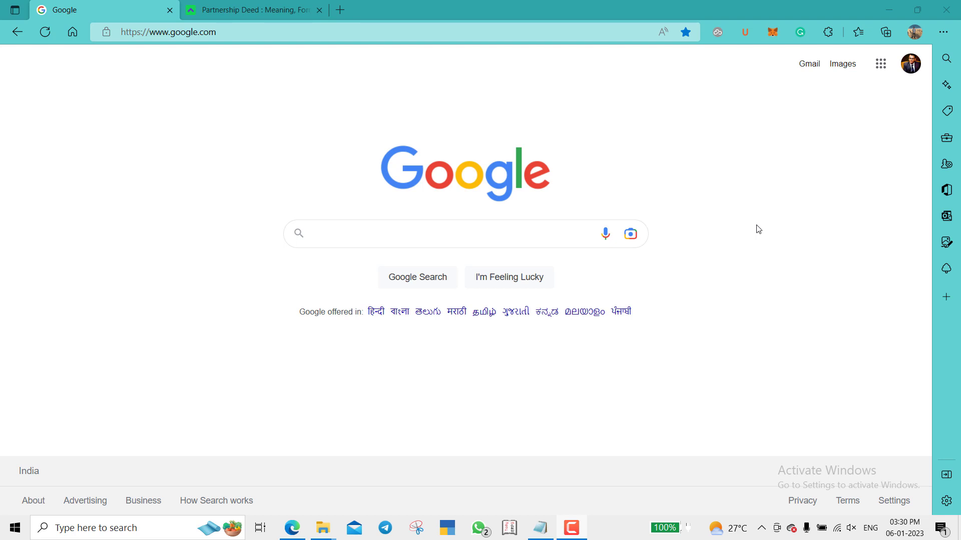
- Search Bing for 'gras mahakosh login' and open the GRAS Government Receipt Accounting System result
click(269, 29)
text(f)
key(BackSpace)
key(BackSpace)
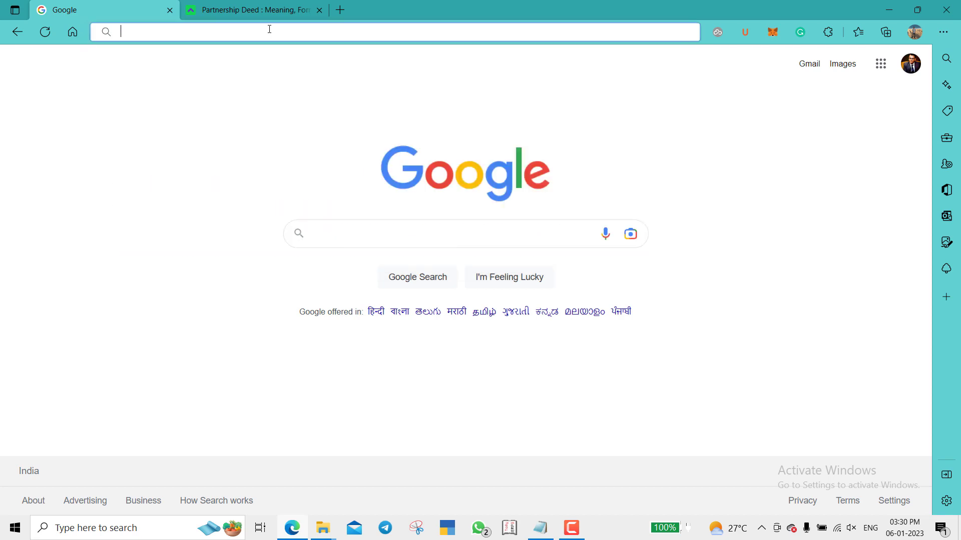
text(gr)
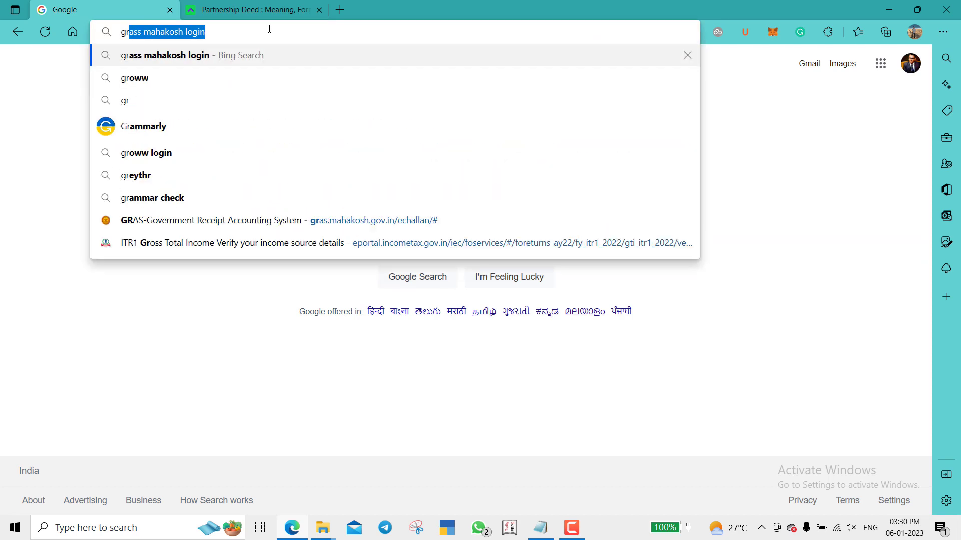
key(Return)
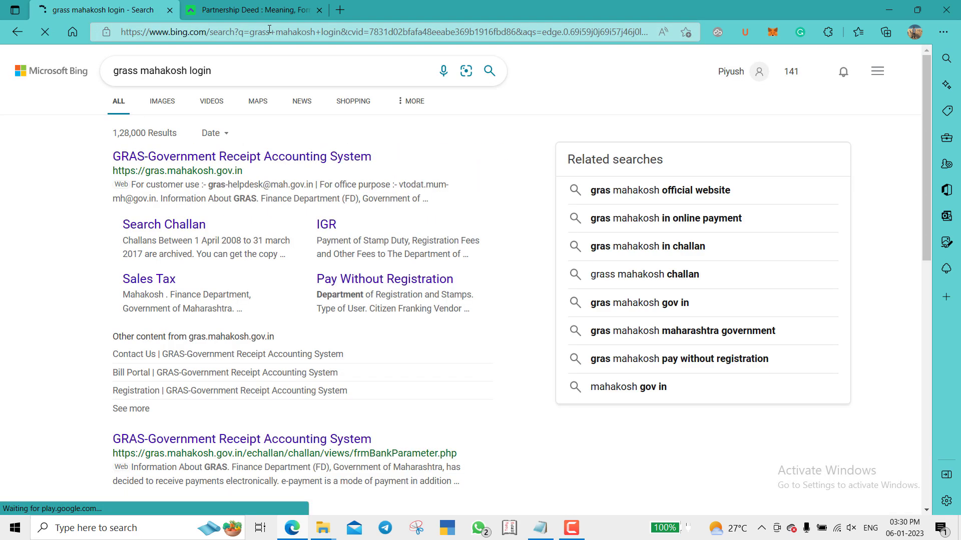
click(219, 157)
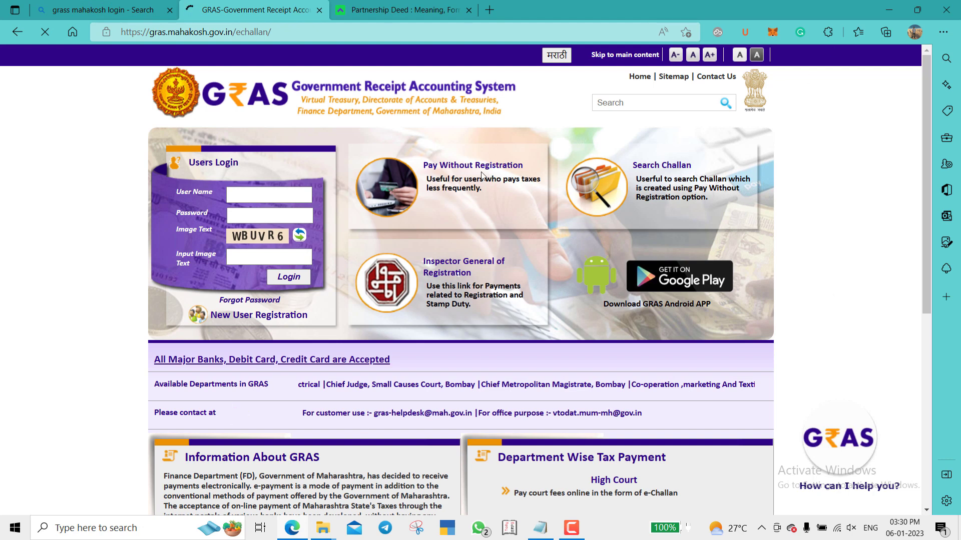
- Choose Pay Without Registration and pick the Revenue department
click(456, 167)
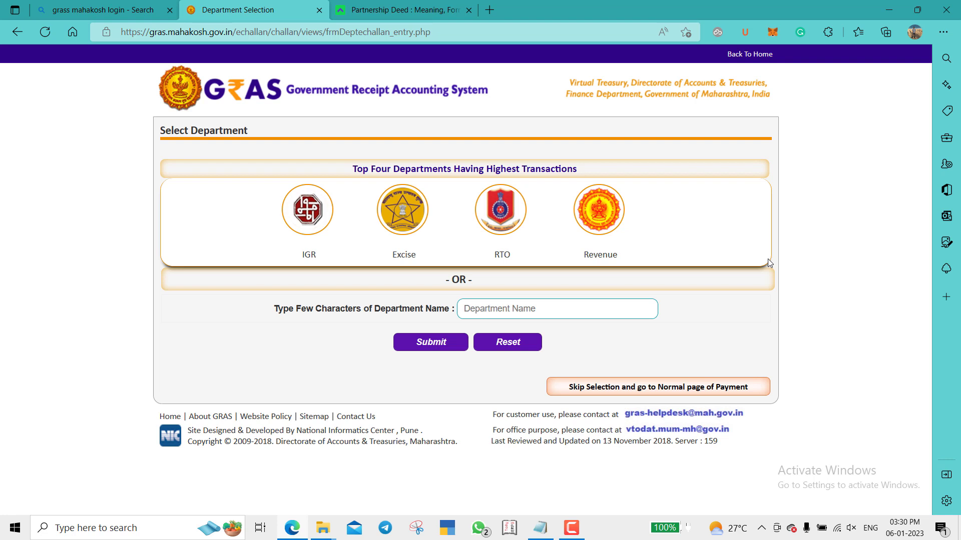
click(599, 212)
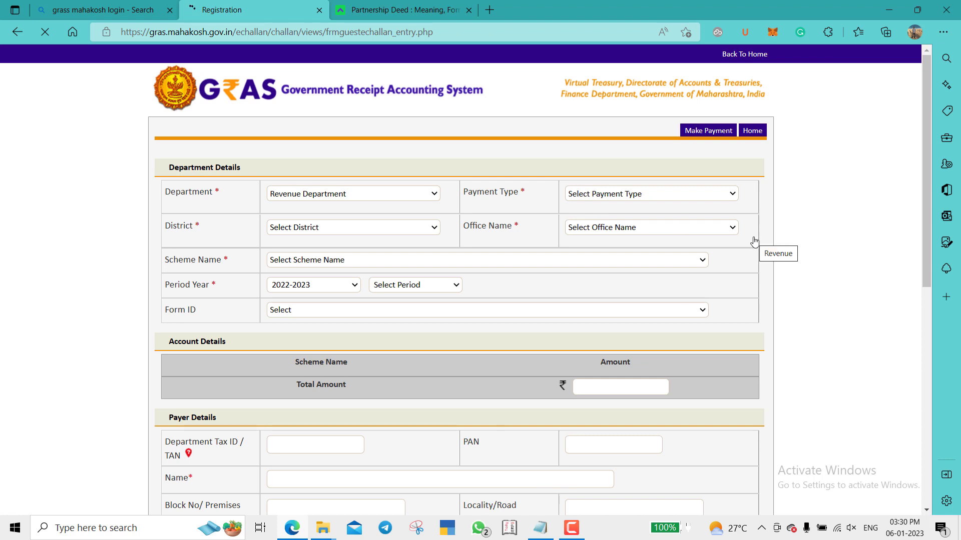
- Set the department to Directorate Of Accounts And Treasuries and payment type to Stamps Non-Judicial
click(338, 195)
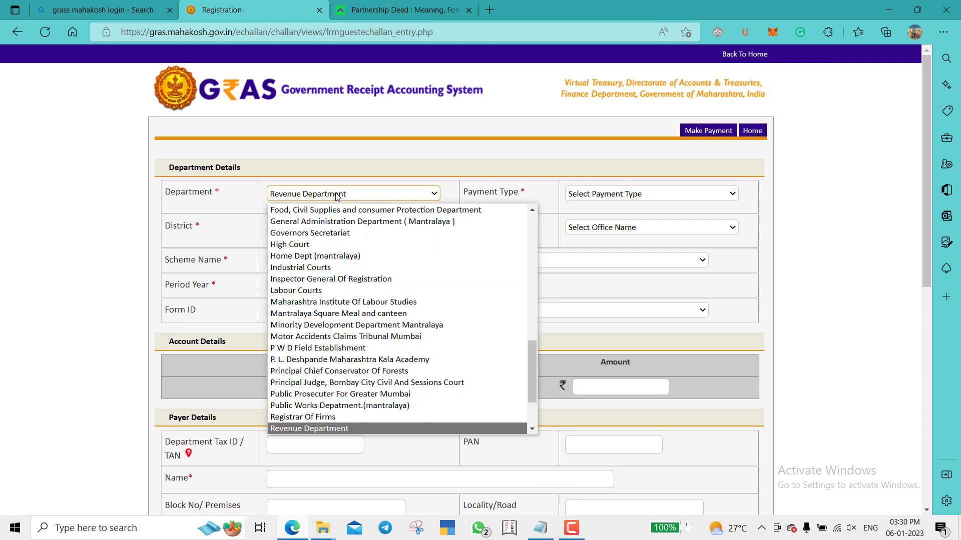
text(di)
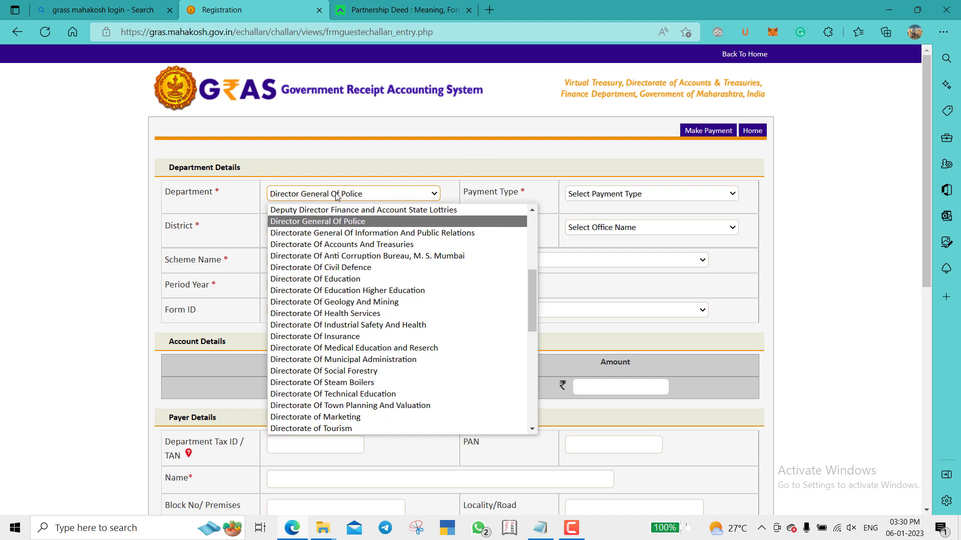
key(Down)
key(Down)
key(Return)
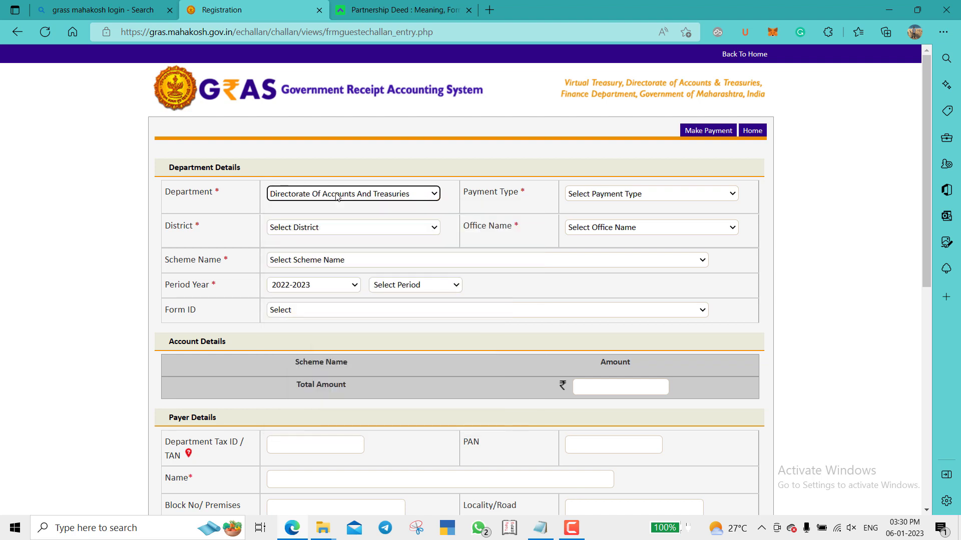
click(673, 200)
click(600, 256)
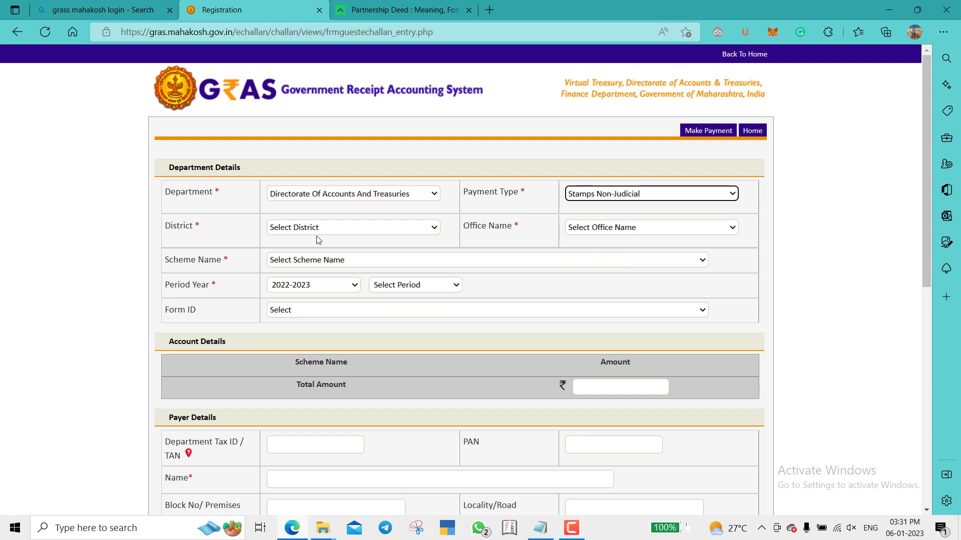
- Set the district to PUNE and the office to PUNE A T O Stamps
click(339, 231)
text(pune)
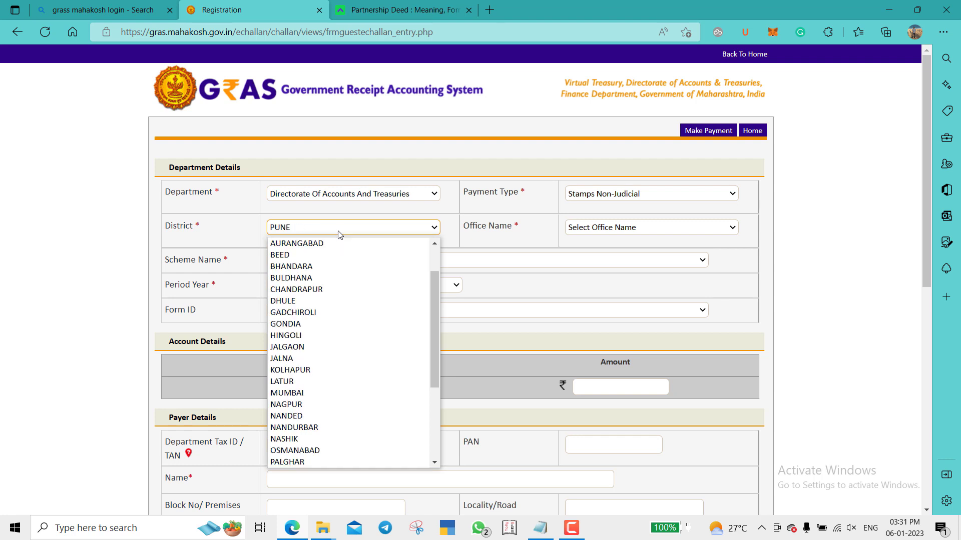
key(Return)
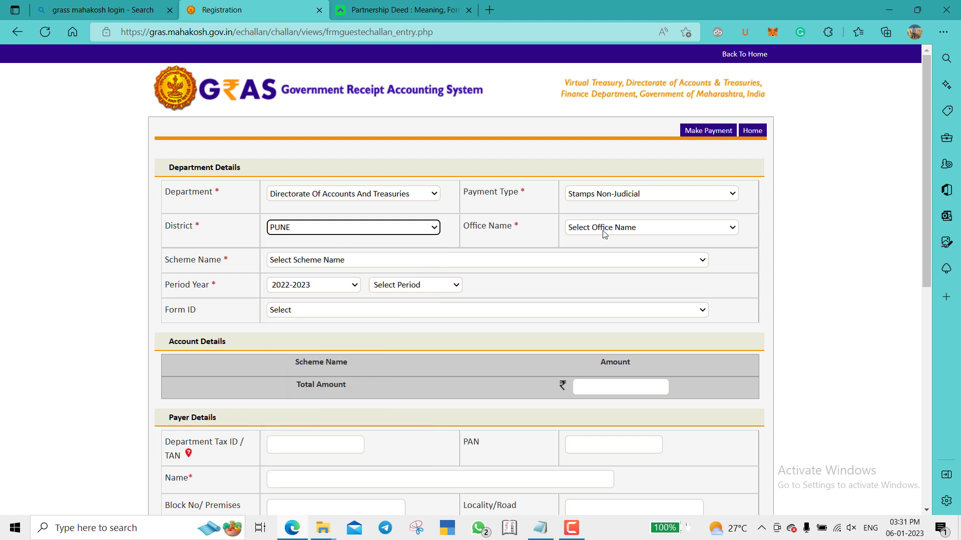
click(608, 230)
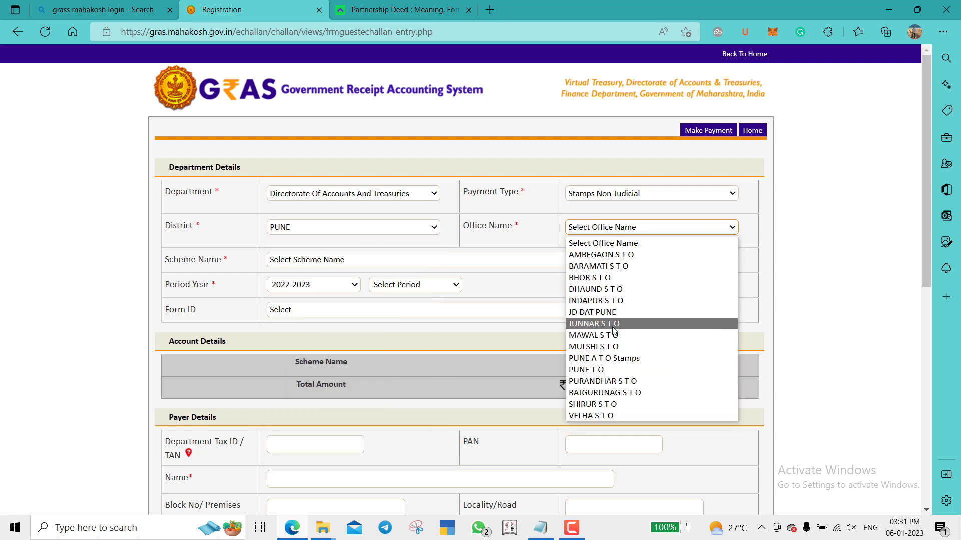
click(607, 361)
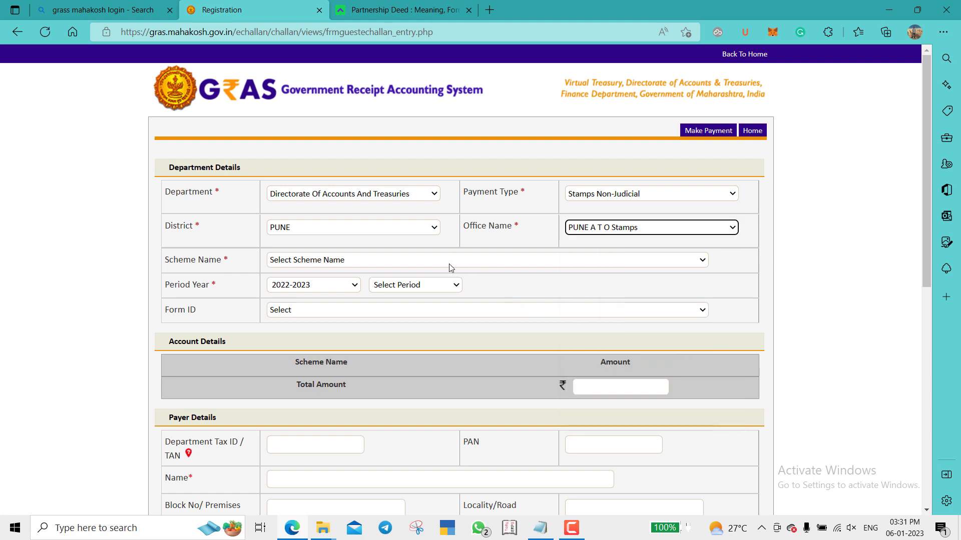
- Choose the Sale of Non Judicial Stamps SoS scheme with a One Time/Adhoc period
click(424, 261)
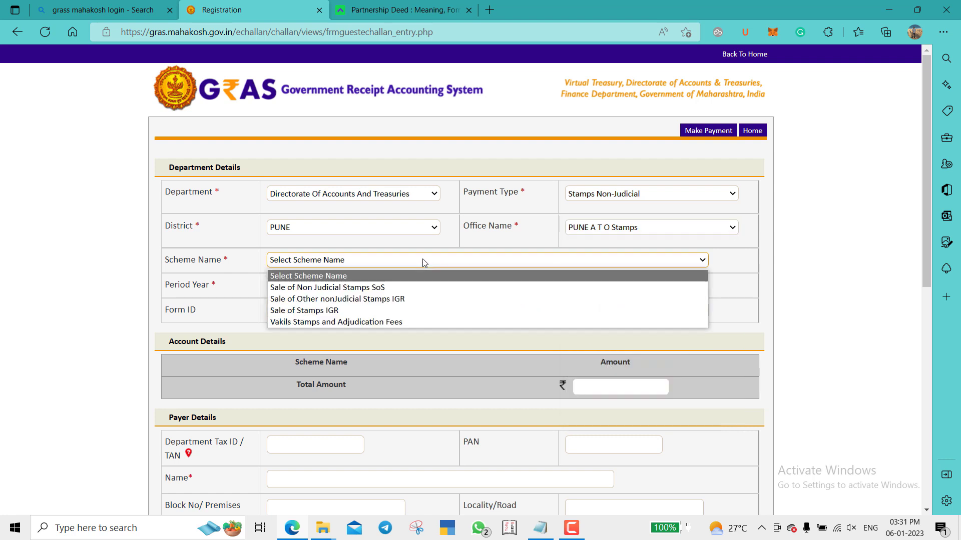
click(423, 288)
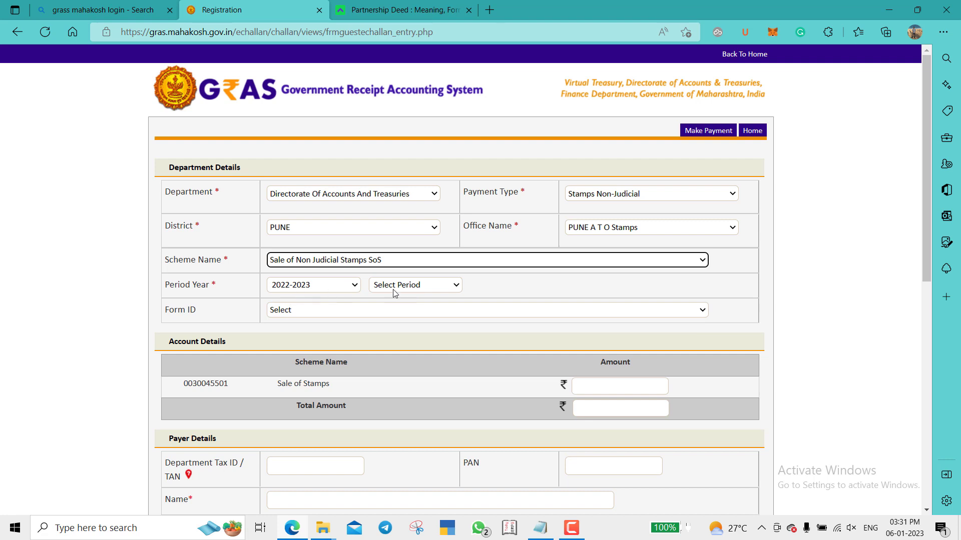
click(437, 286)
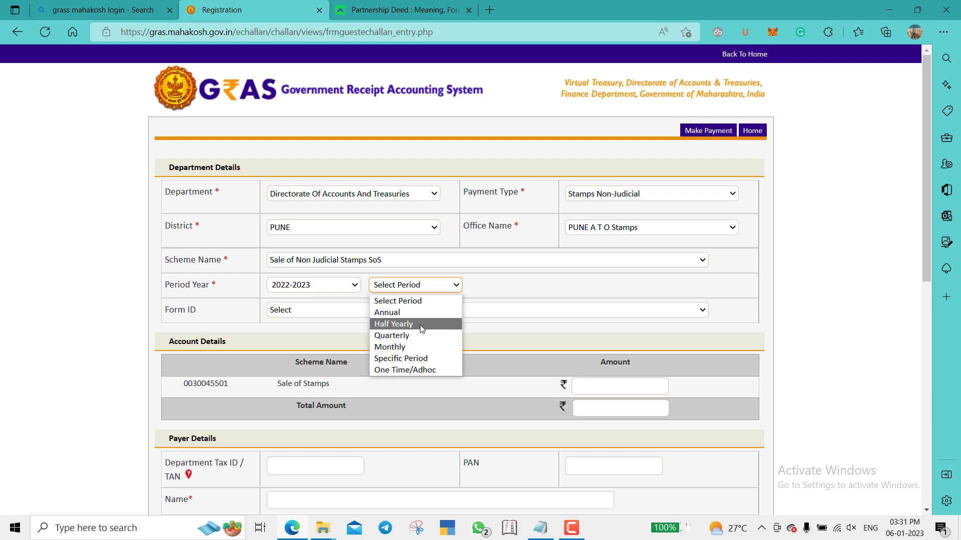
click(426, 371)
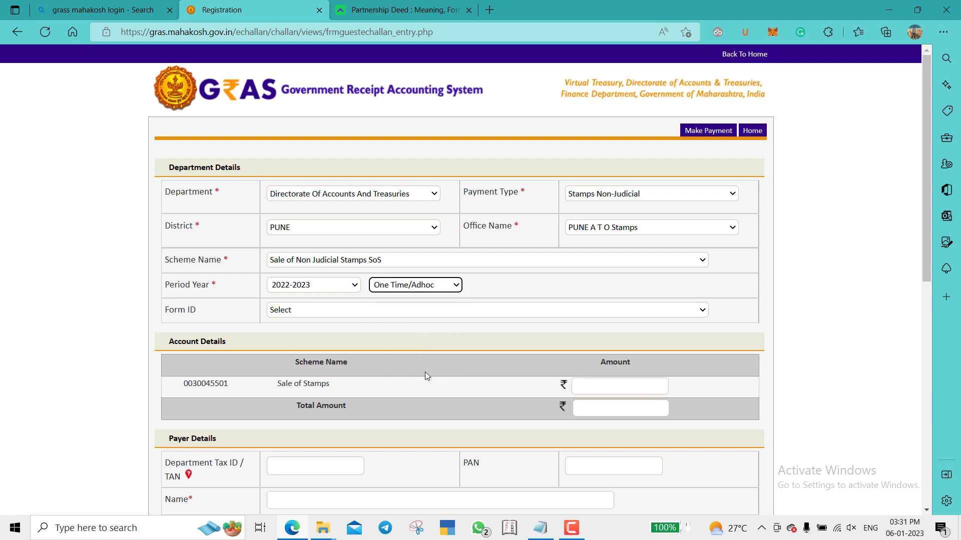
- Enter 500 as the Sale of Stamps amount so the Total Amount shows 500.00
scroll(409, 340, down, 3)
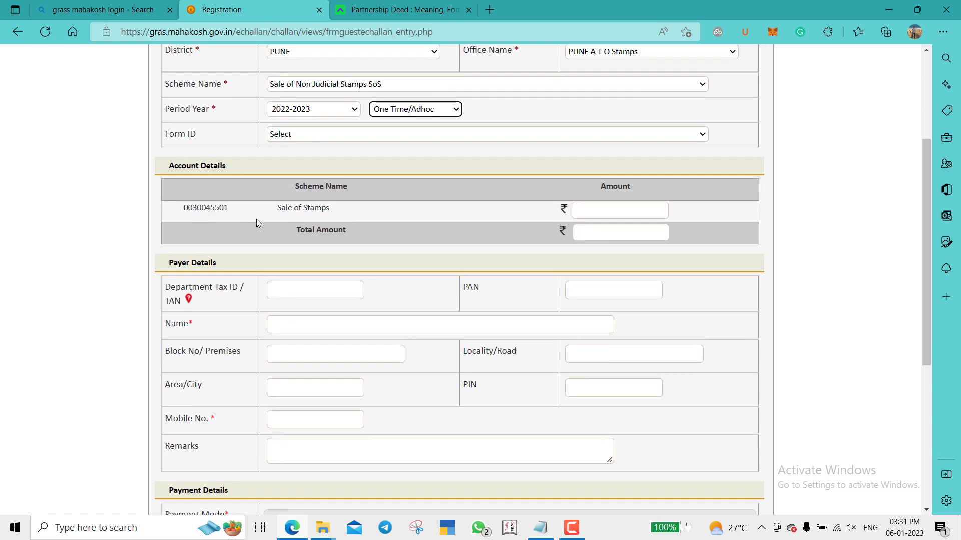
click(656, 208)
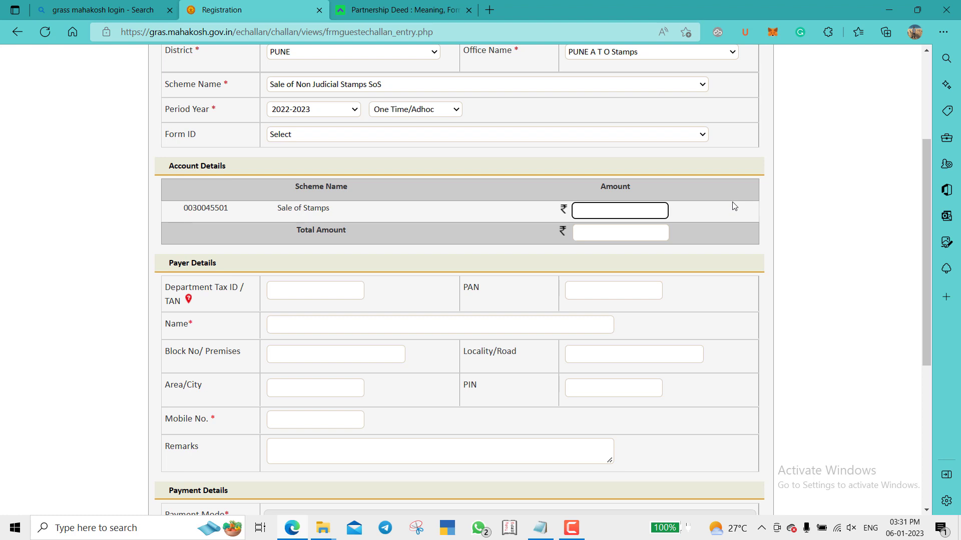
text(500)
click(734, 206)
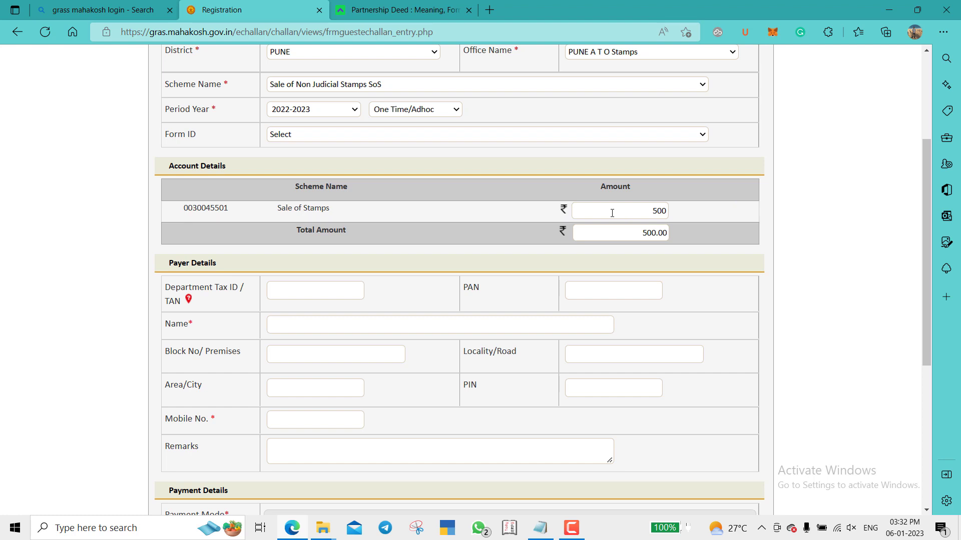
scroll(725, 241, down, 2)
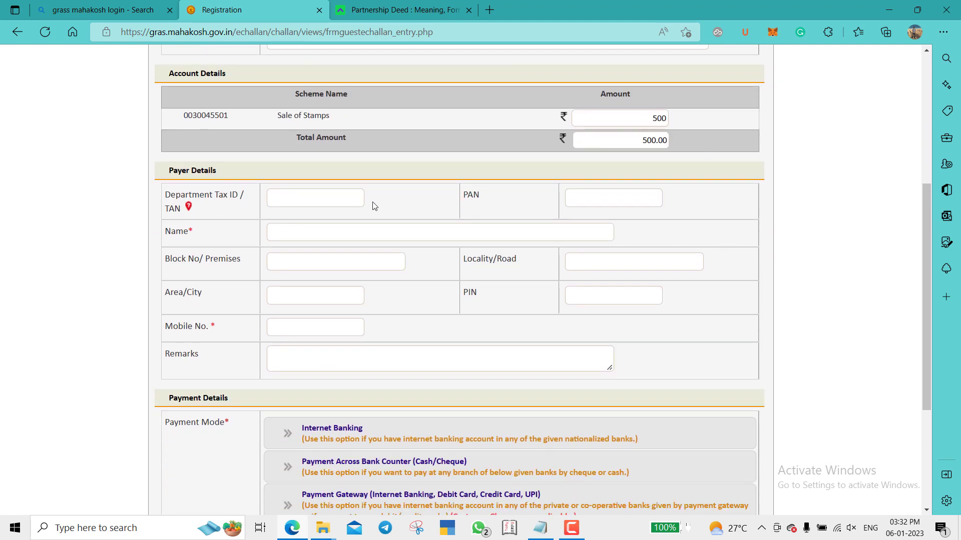
- Copy the firm name from Details.txt into the payer Name field
click(347, 228)
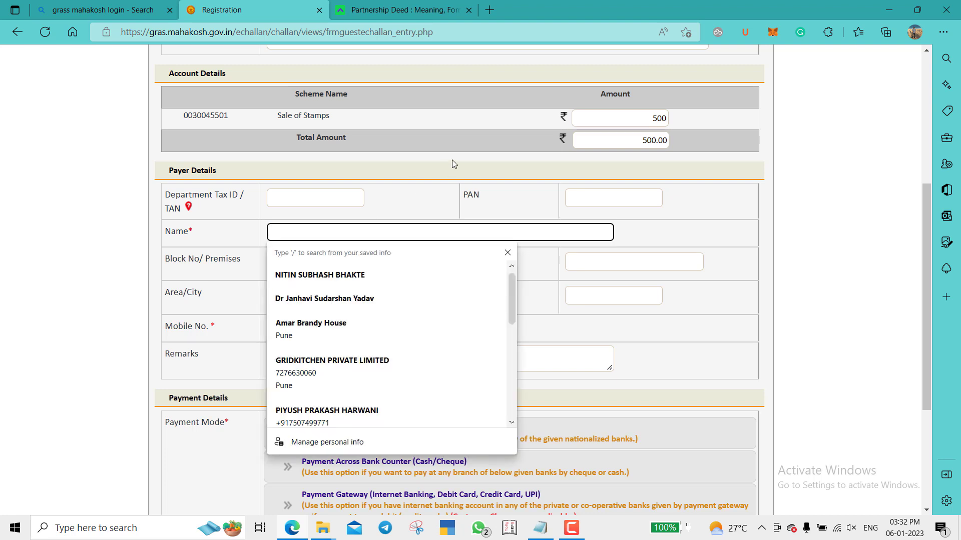
key(Escape)
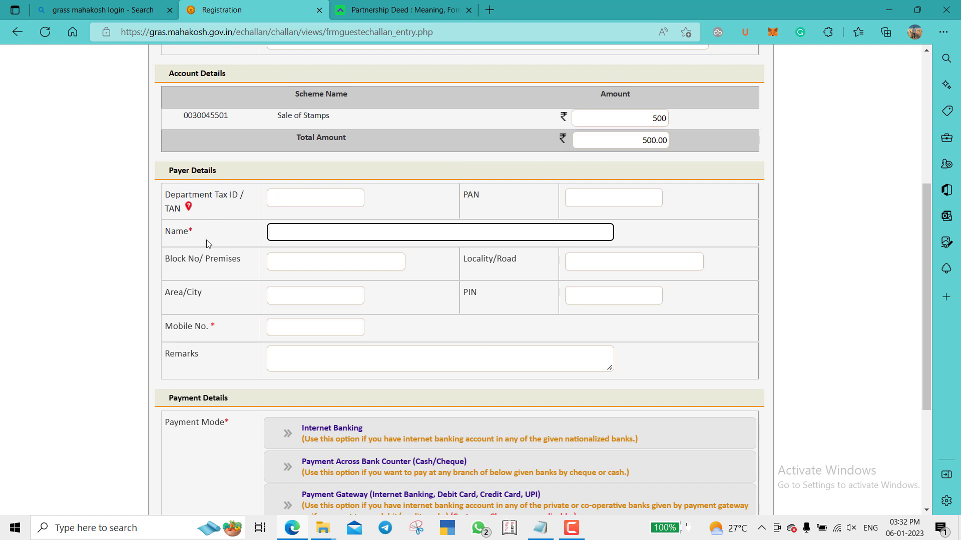
click(286, 234)
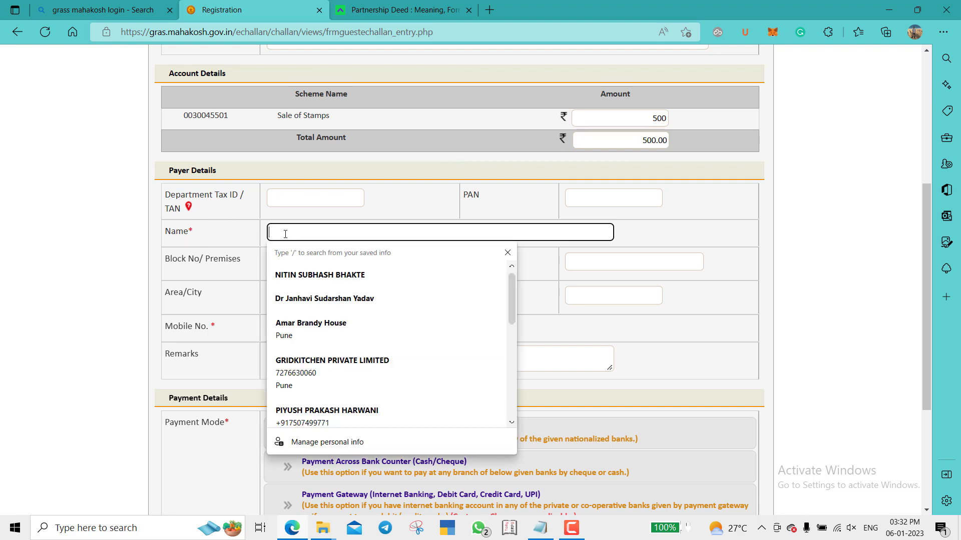
key(Escape)
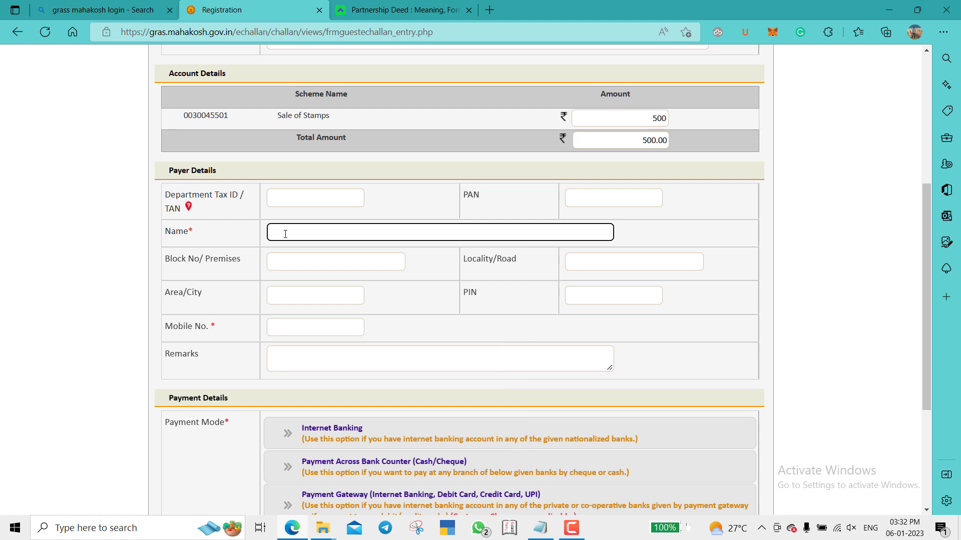
click(540, 528)
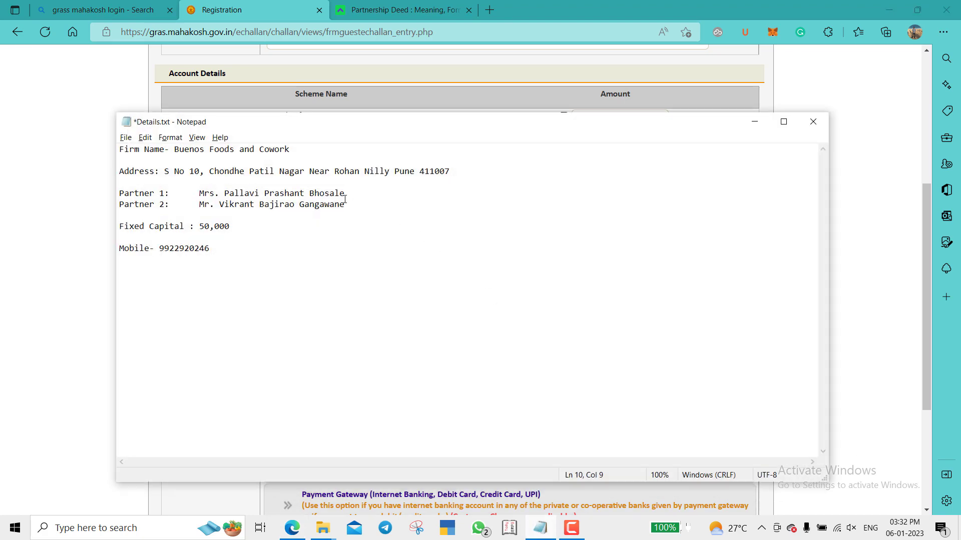
click(314, 151)
key(ctrl+shift+Left)
key(ctrl+shift+Left)
key(ctrl+shift+Left)
key(ctrl+shift+Left)
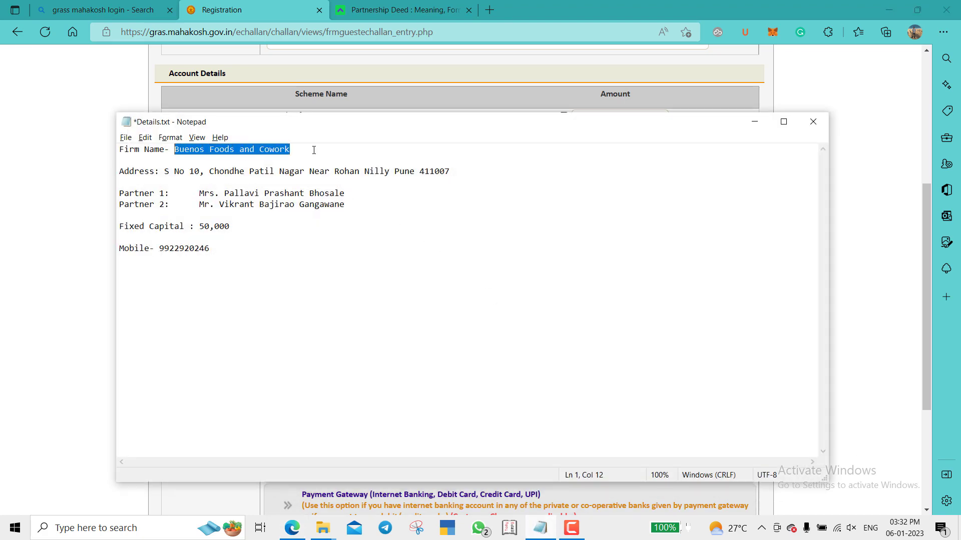
key(ctrl+c)
key(alt+Tab)
key(ctrl+v)
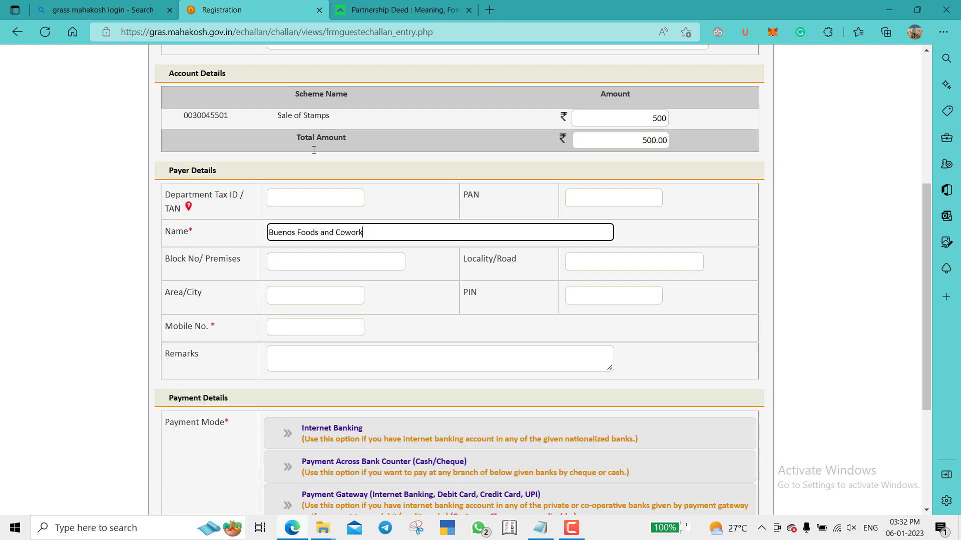
click(231, 225)
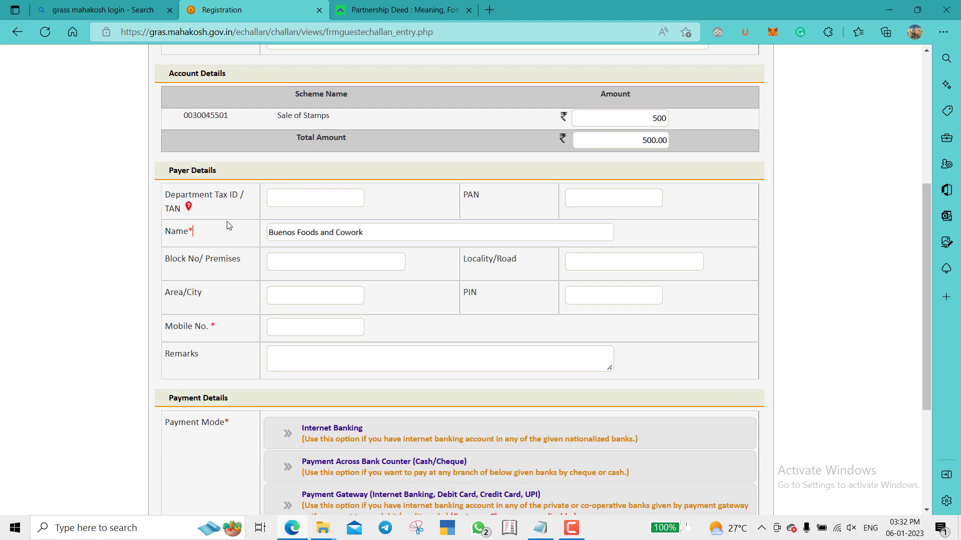
- Copy the premises number from the notes into Block No / Premises
click(307, 262)
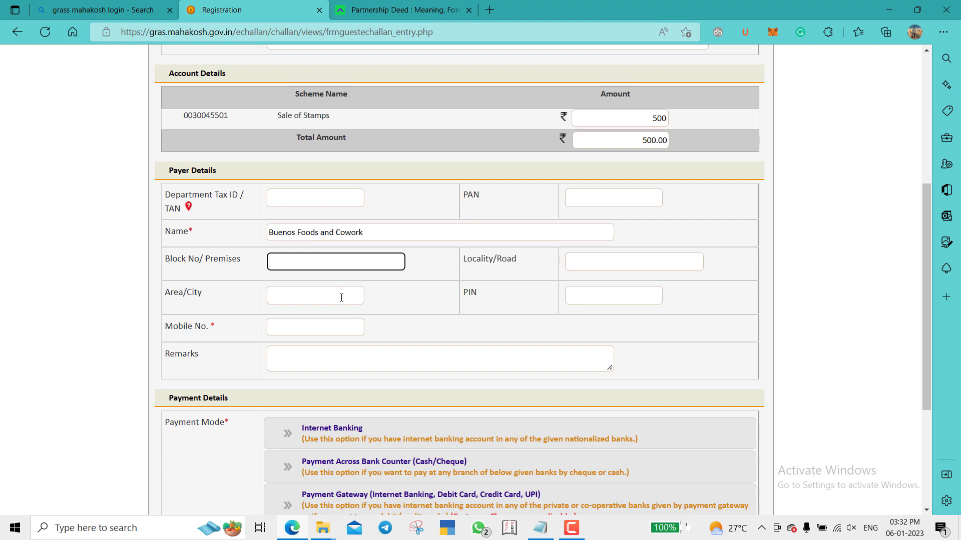
key(alt+Tab)
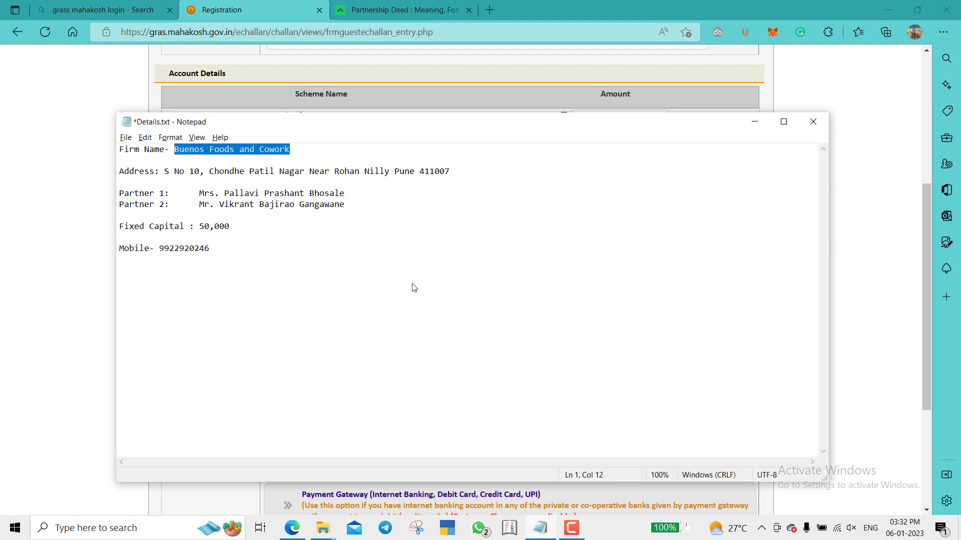
key(Down)
key(Down)
key(Right)
key(Right)
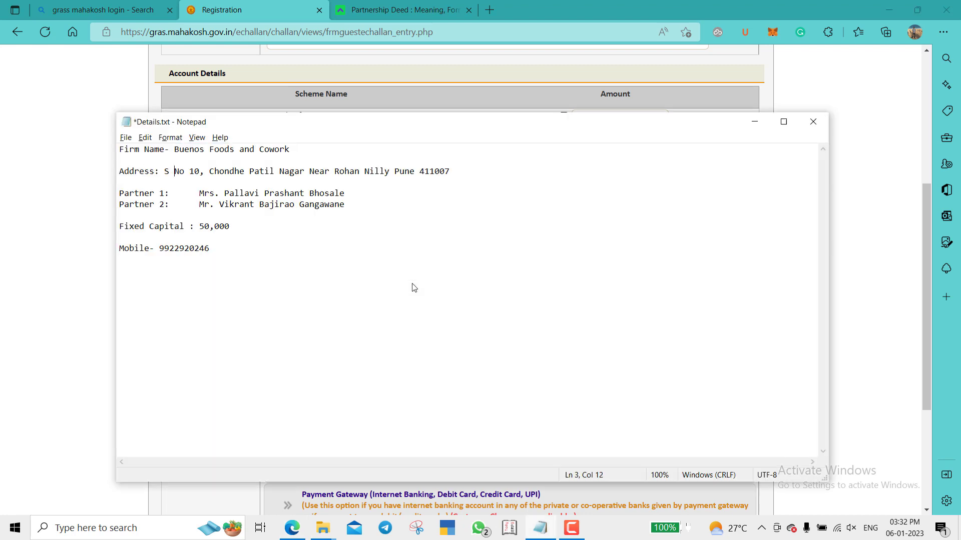
key(Right)
key(Left)
key(Left)
key(Right)
key(shift+Right)
key(shift+Right)
key(shift+Right)
key(shift+Right)
key(shift+Right)
key(shift+Right)
key(shift+Right)
key(alt+Tab)
key(ctrl+v)
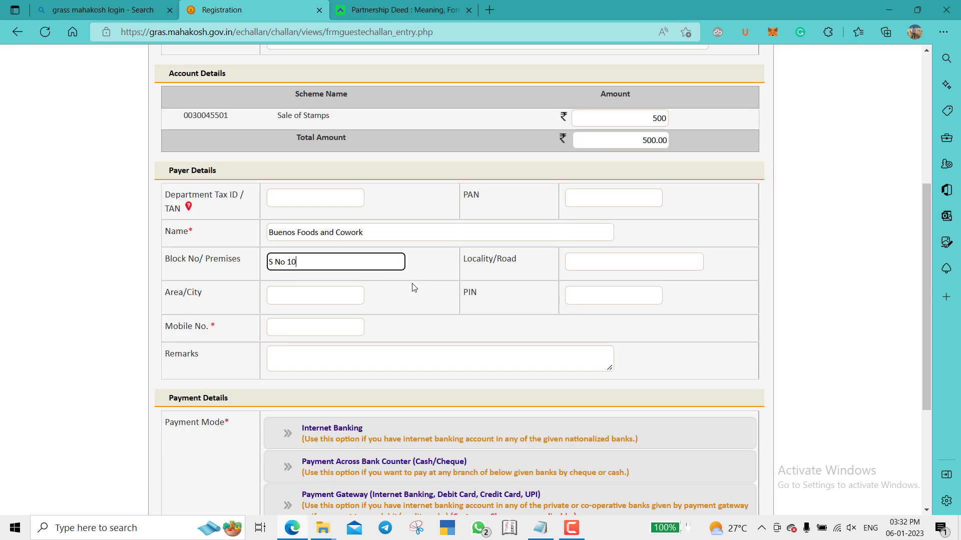
key(Tab)
- Copy the locality name from the notes into Locality/Road
key(alt+Tab)
key(Right)
key(Right)
key(Right)
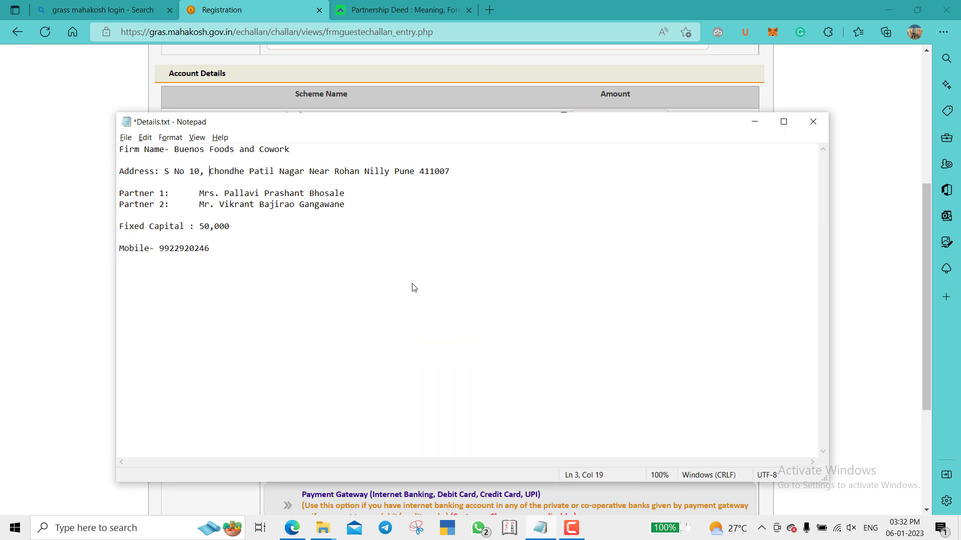
key(shift+Right)
key(shift+Right)
key(shift+Right)
key(shift+Right)
key(shift+Right)
key(shift+Right)
key(shift+Right)
key(shift+Right)
key(shift+Right)
key(shift+Right)
key(shift+Right)
key(shift+Right)
key(shift+Right)
key(shift+Right)
key(shift+Right)
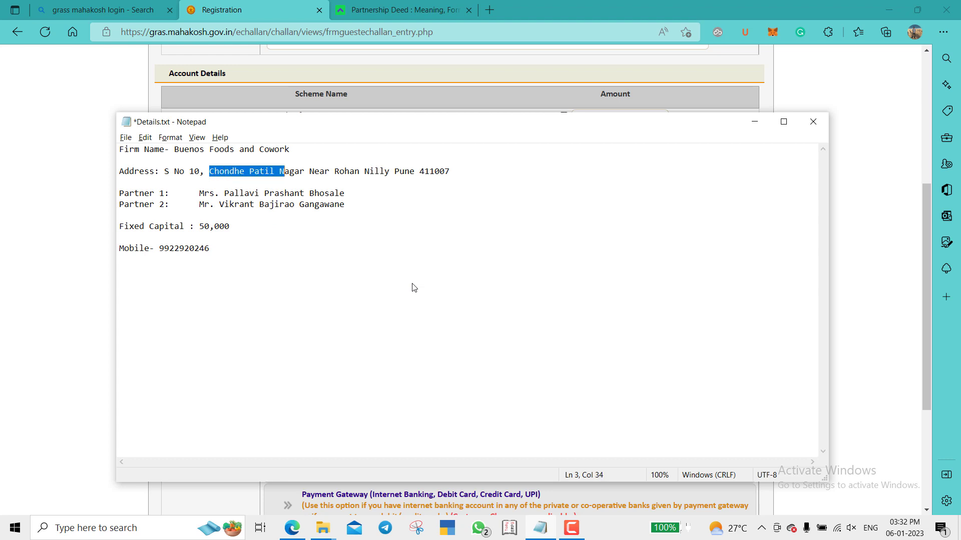
key(shift+Right)
key(shift+Right)
key(shift+Right)
key(shift+Right)
key(alt+Tab)
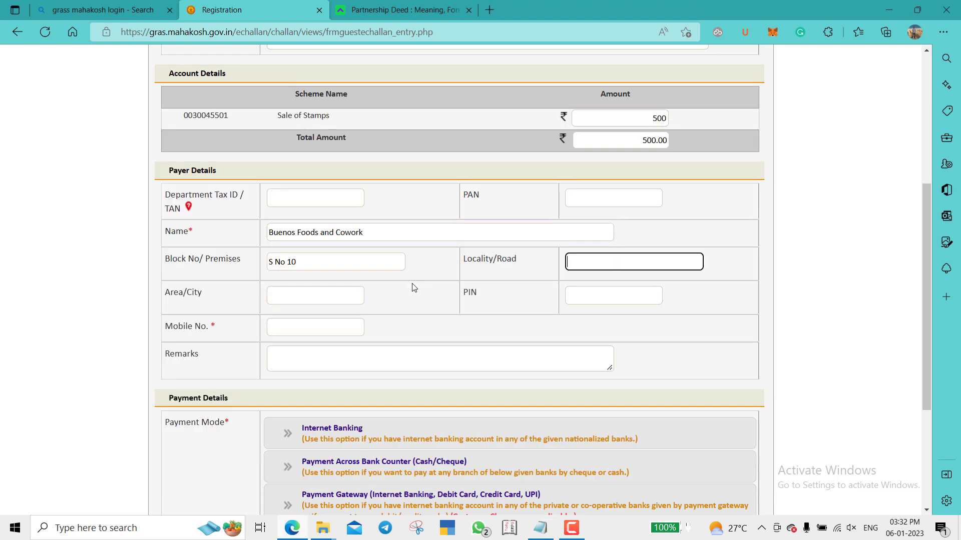
key(ctrl+v)
key(Tab)
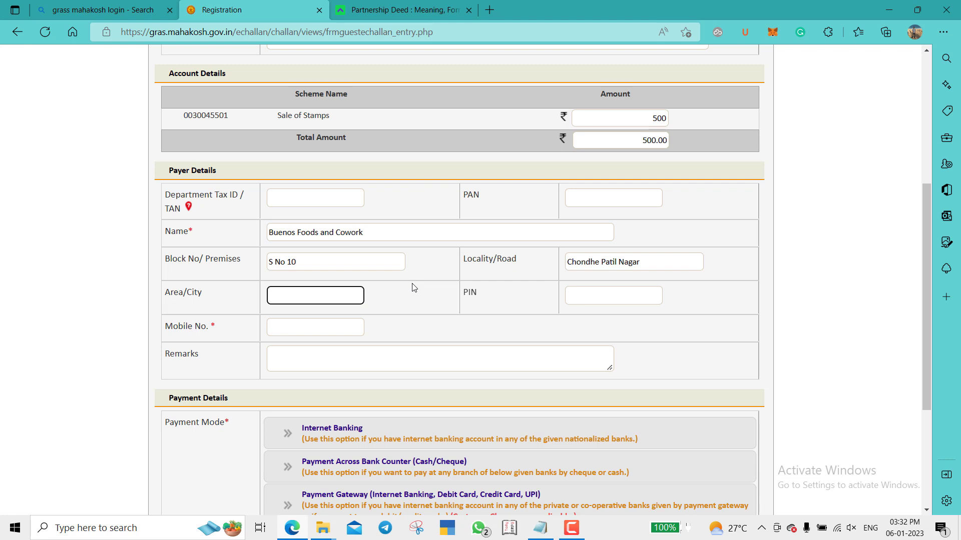
- Enter Pune as the Area/City and type the payer's PIN code
text(pune)
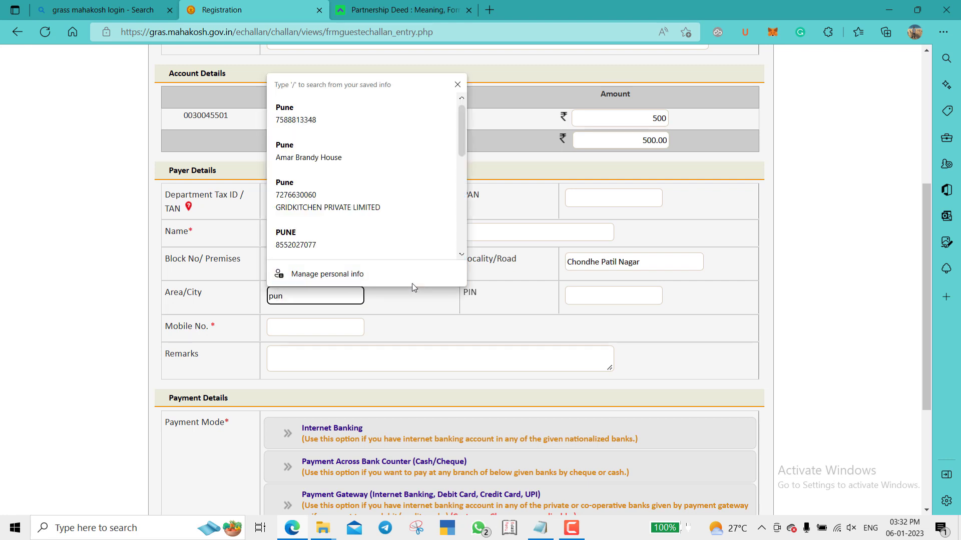
key(BackSpace)
key(BackSpace)
key(BackSpace)
text(Pune)
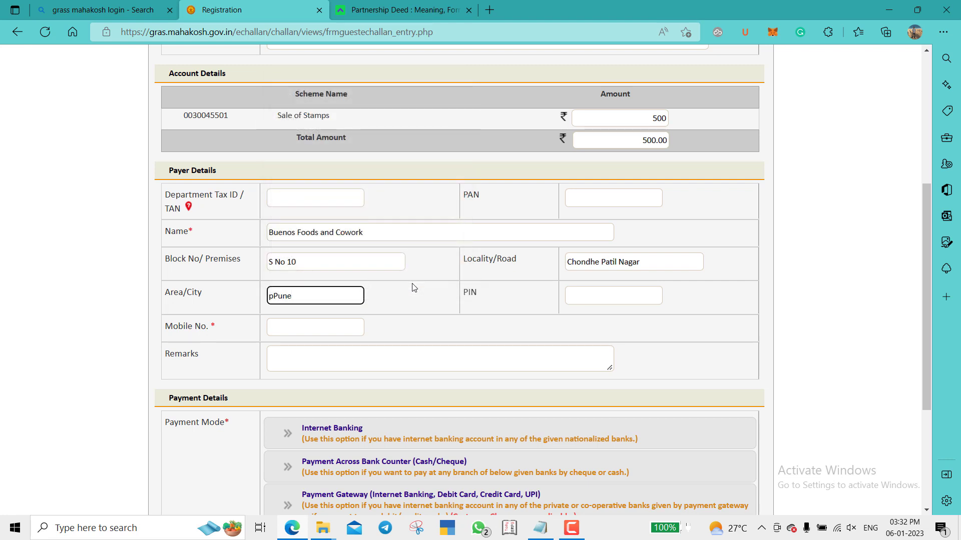
key(Home)
key(Delete)
key(Tab)
key(alt+Tab)
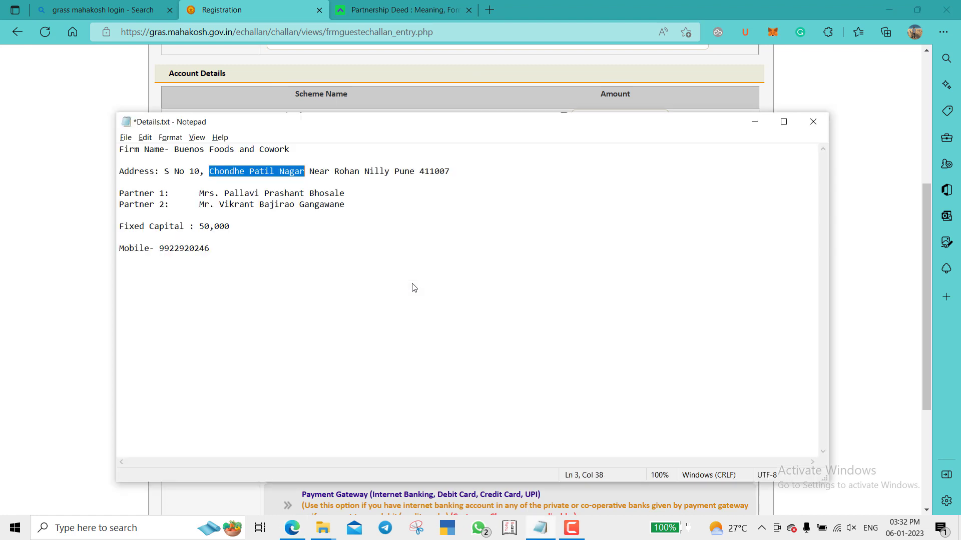
key(alt+Tab)
text(411007)
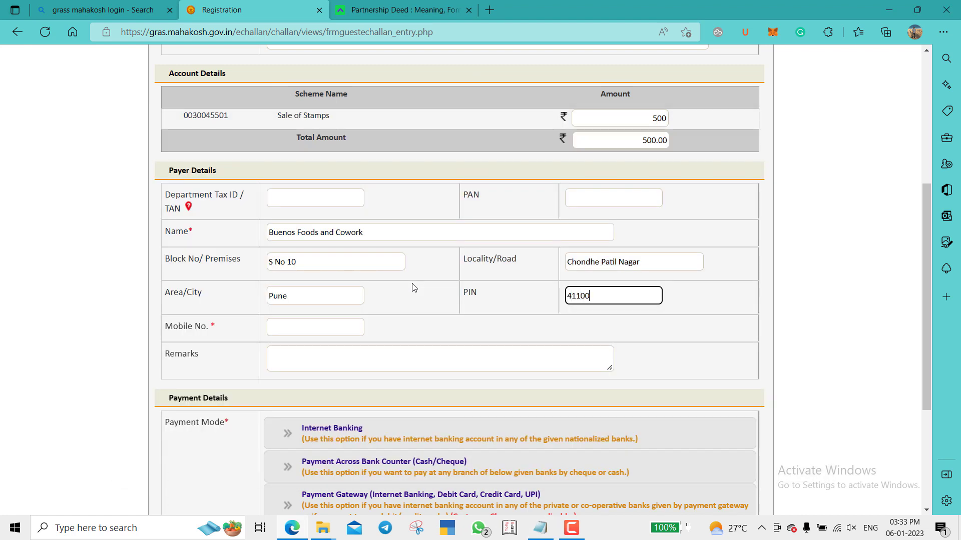
click(413, 287)
- Paste the firm's mobile number from the notes into Mobile No. and dismiss the SMS notice
scroll(413, 271, down, 1)
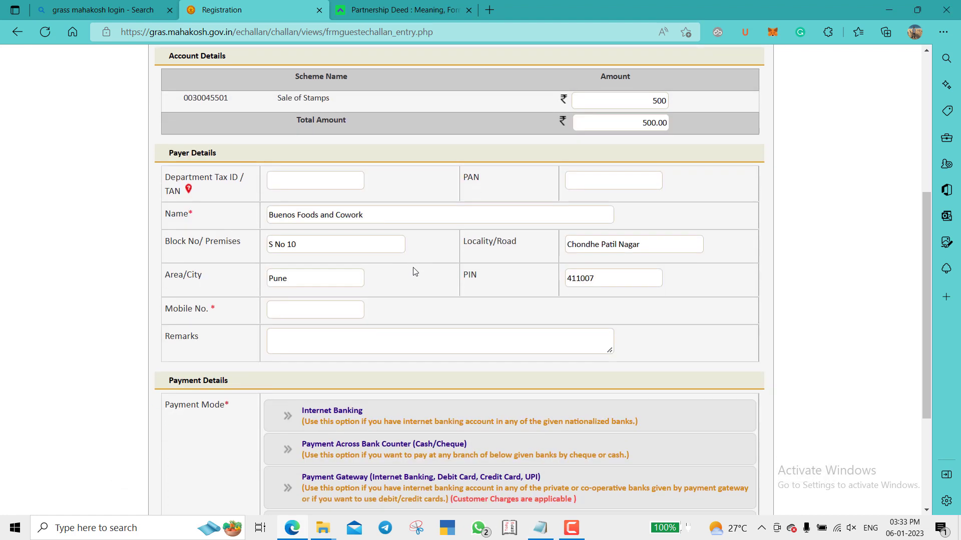
click(313, 311)
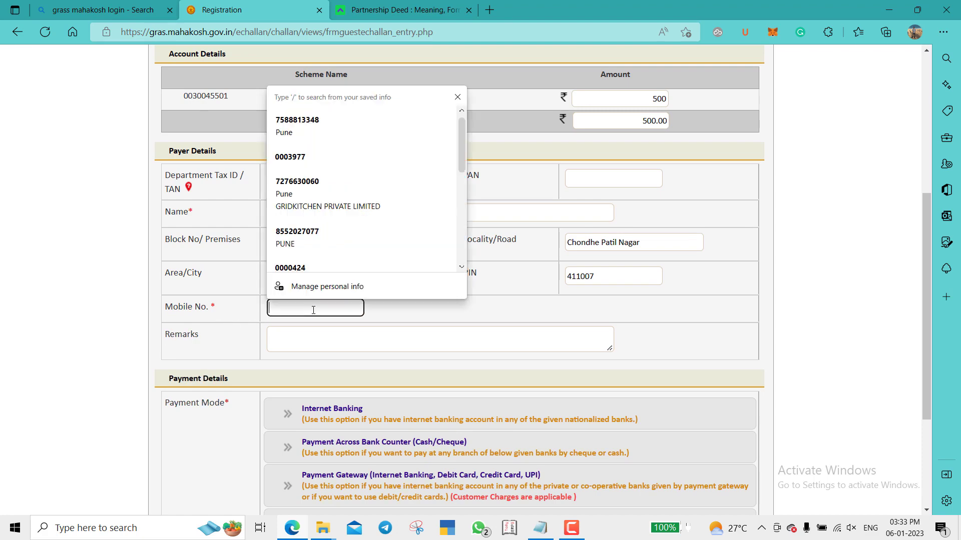
click(500, 307)
key(alt+Tab)
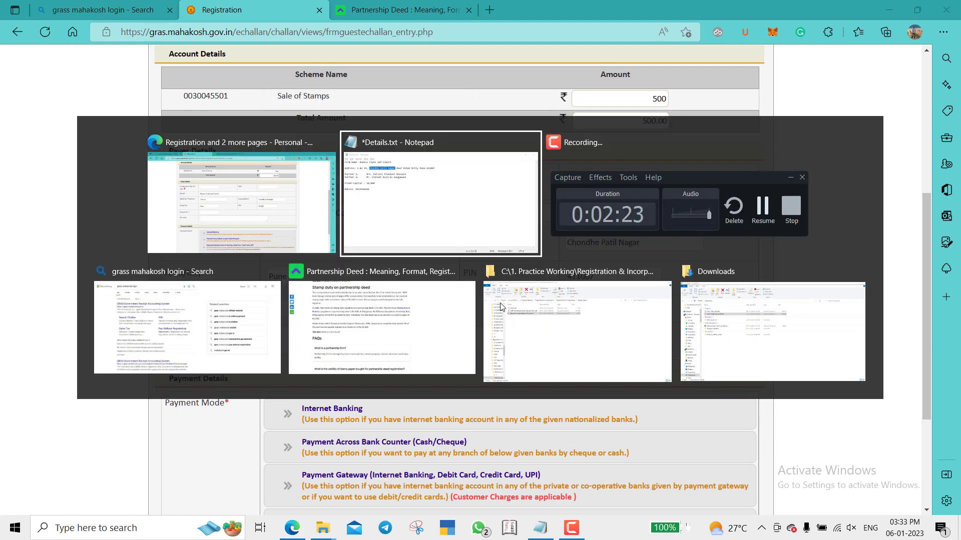
click(285, 251)
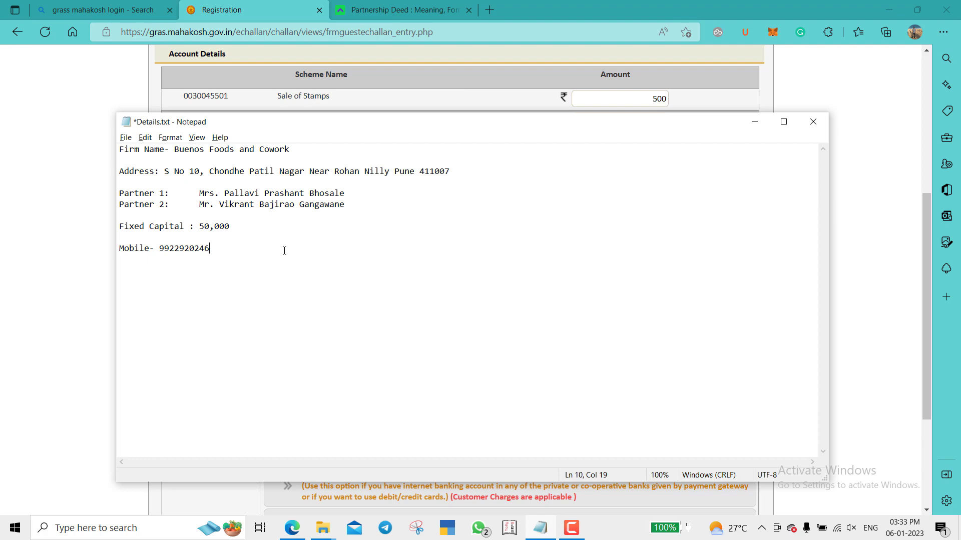
double_click(285, 250)
key(alt+Tab)
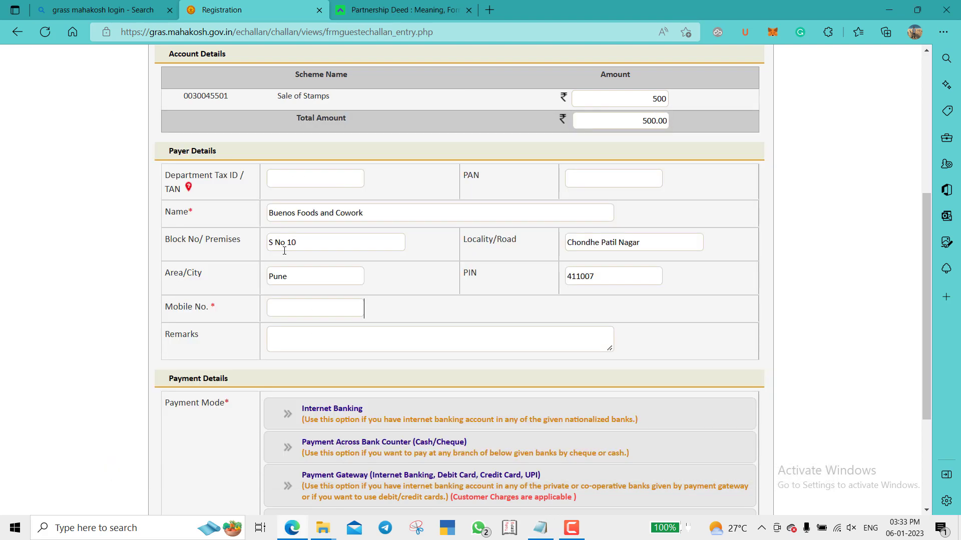
click(340, 312)
key(ctrl+v)
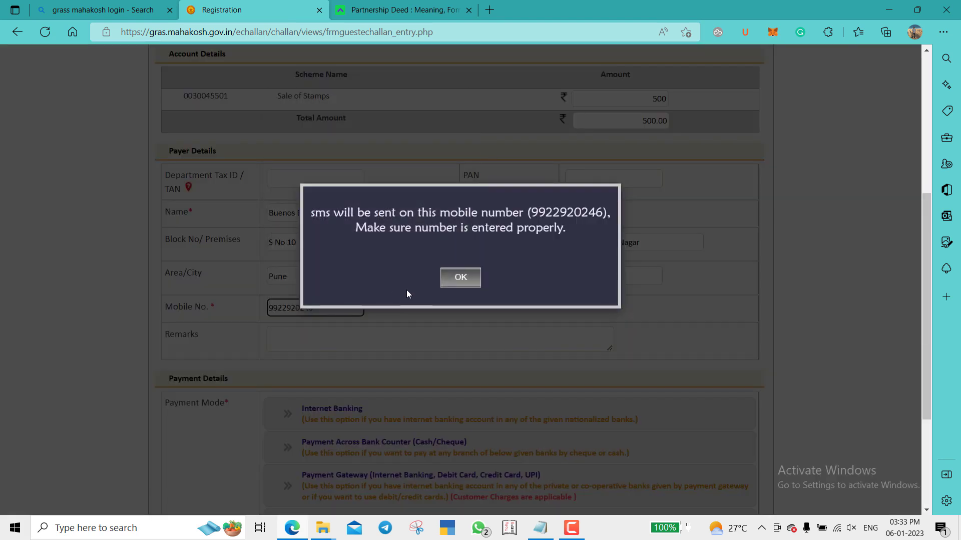
click(452, 273)
click(461, 279)
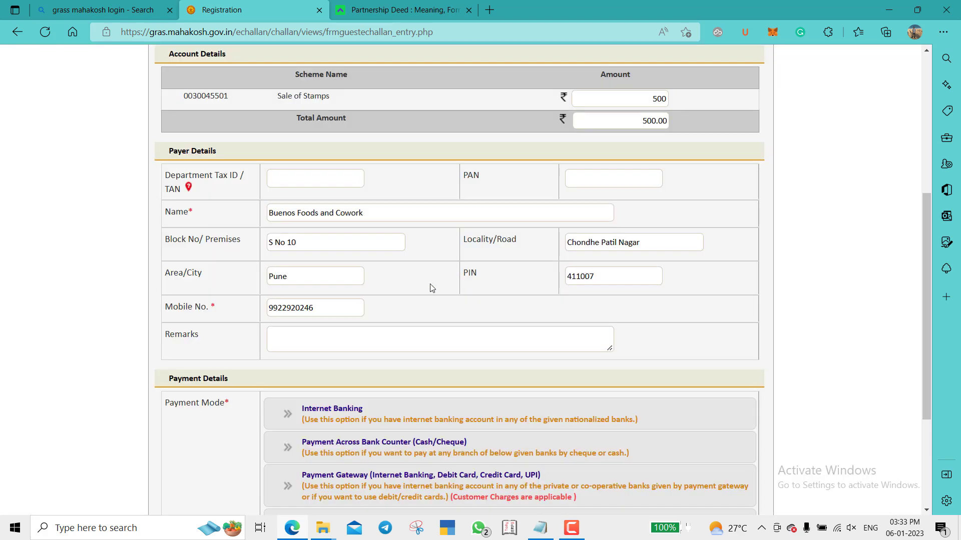
scroll(421, 290, down, 1)
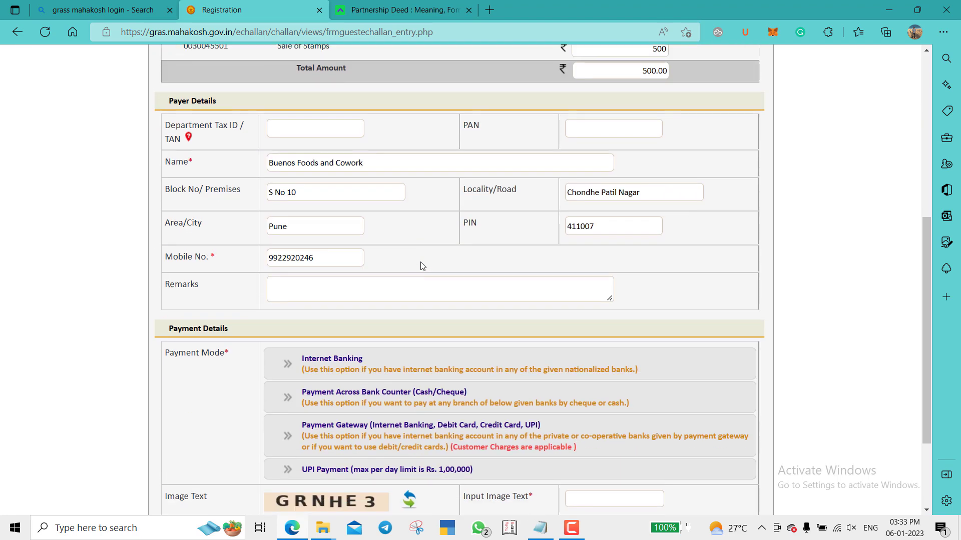
- Write 'Partnership Deed registration of' followed by the firm name in Remarks
click(291, 285)
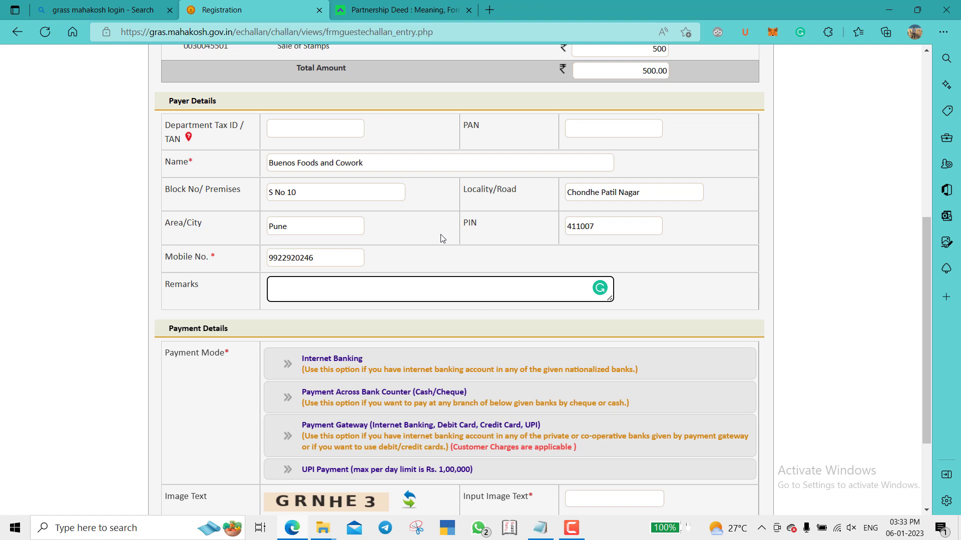
text(Partnership)
text(Deed registration of)
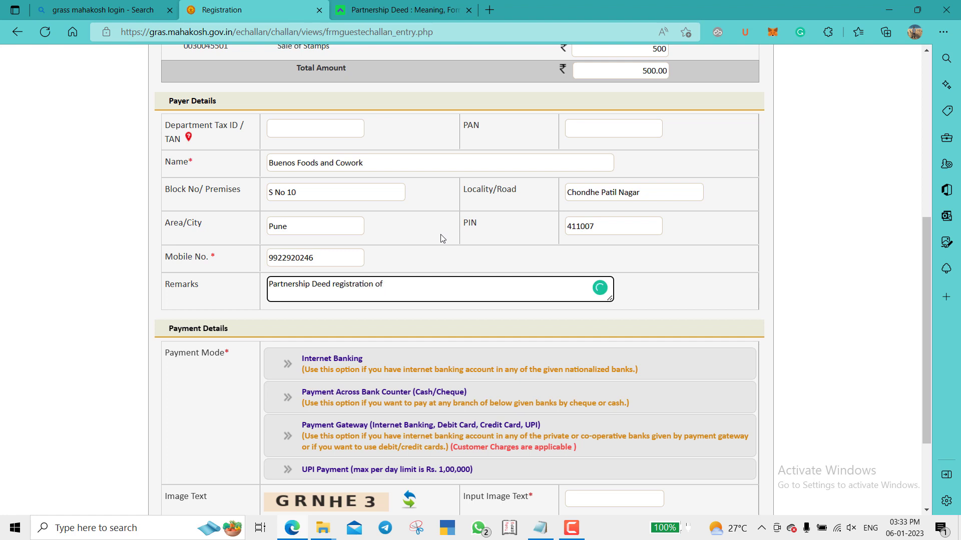
key(ctrl+v)
key(ctrl+z)
key(alt+Tab)
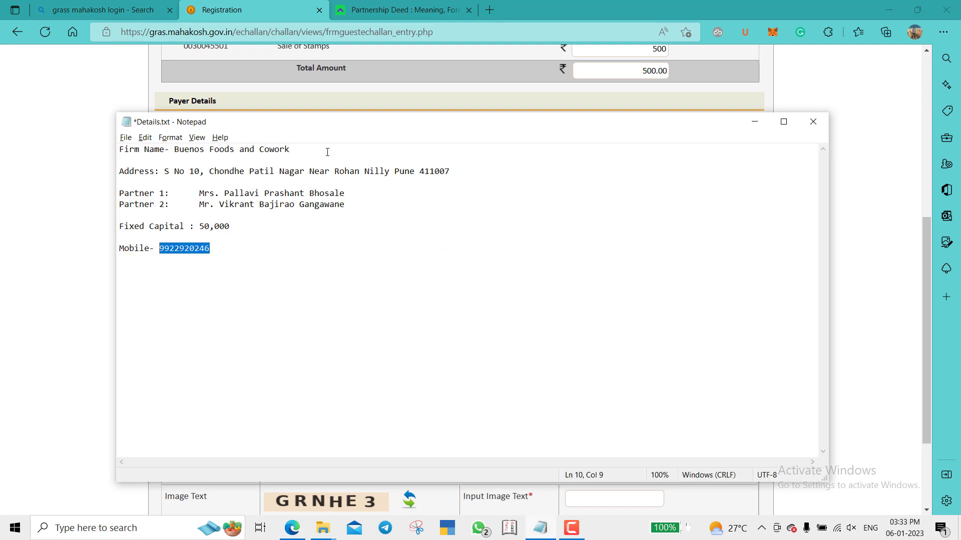
click(327, 151)
key(ctrl+shift+Left)
key(ctrl+shift+Left)
key(ctrl+shift+Left)
key(ctrl+shift+Left)
key(ctrl+c)
key(alt+Tab)
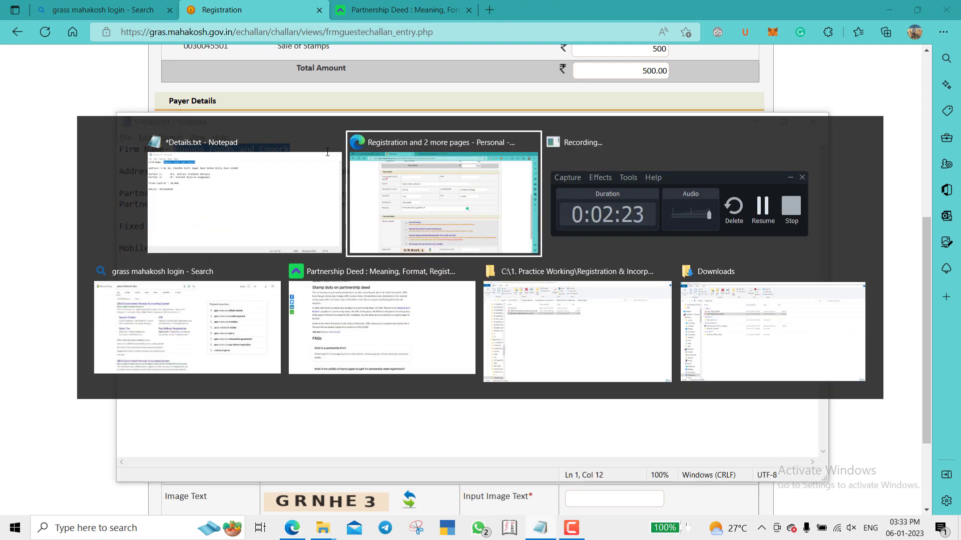
key(ctrl+v)
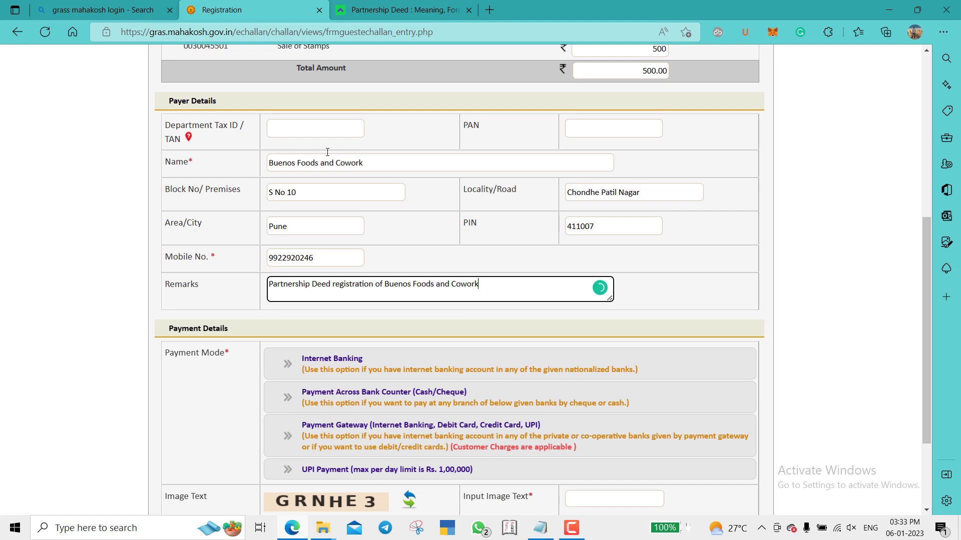
key(alt+Tab)
key(alt+Tab)
key(alt+Tab)
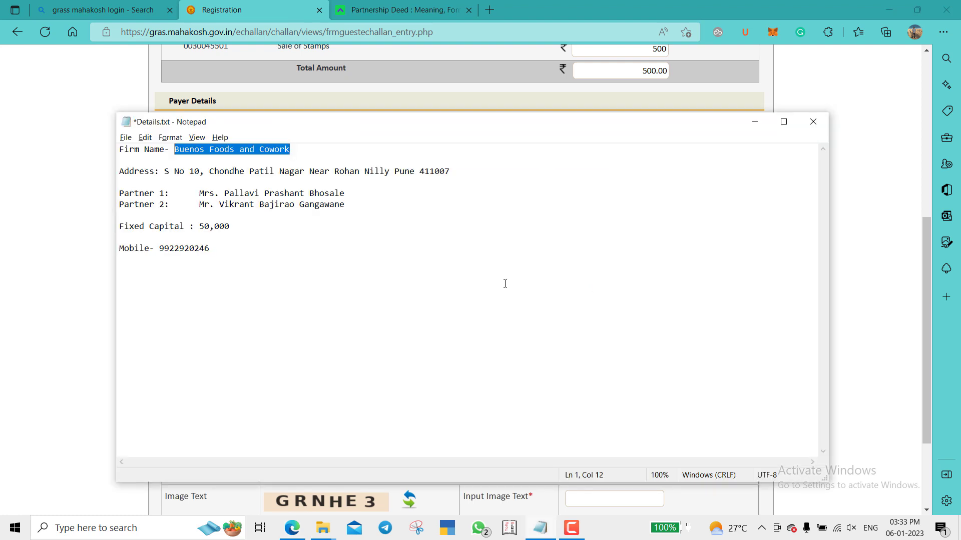
- Paste the two partner names from the notes into Remarks and remove the extra line breaks
click(365, 187)
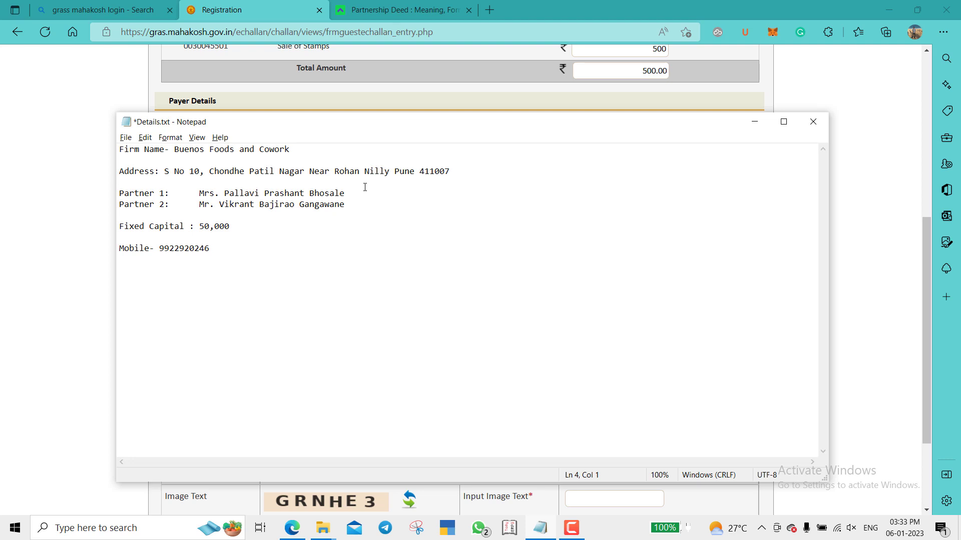
key(shift+Down)
key(shift+Down)
key(alt+Tab)
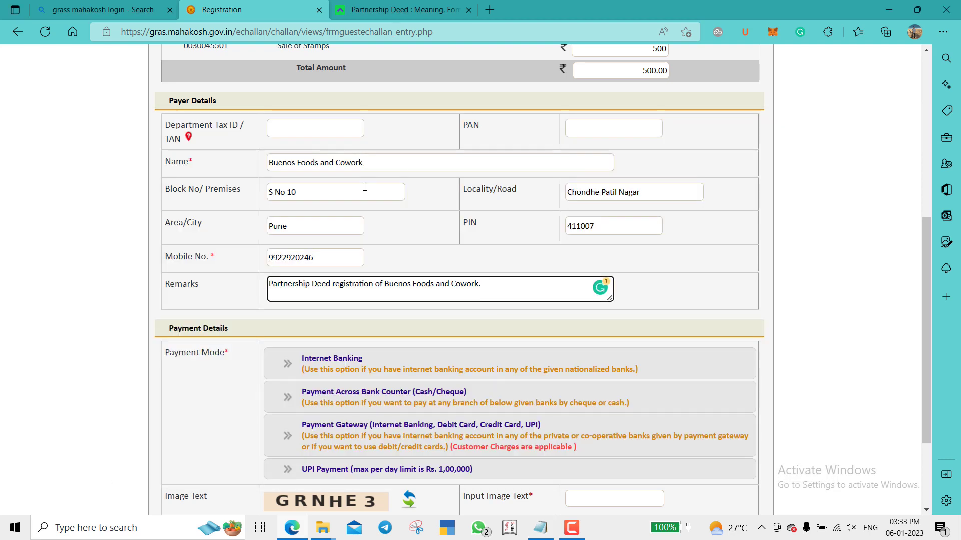
key(ctrl+Home)
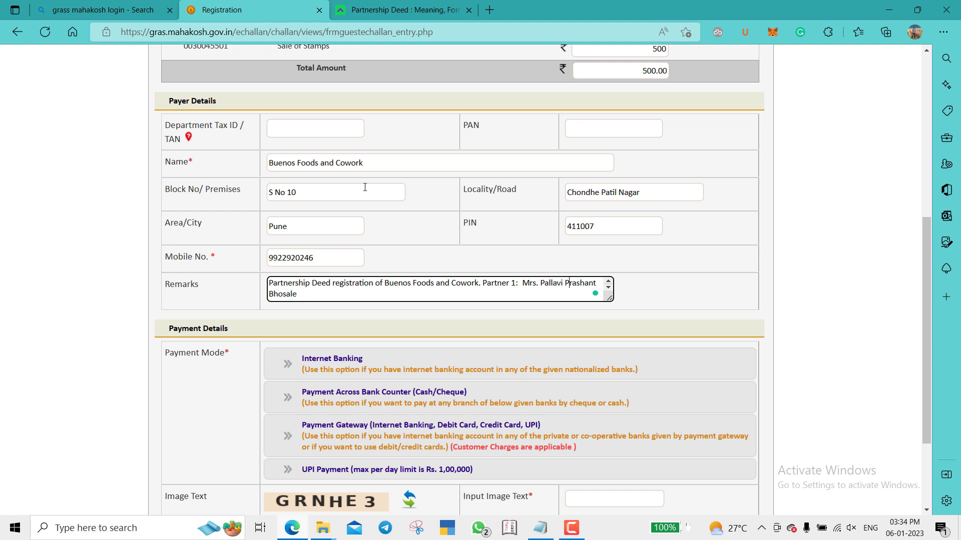
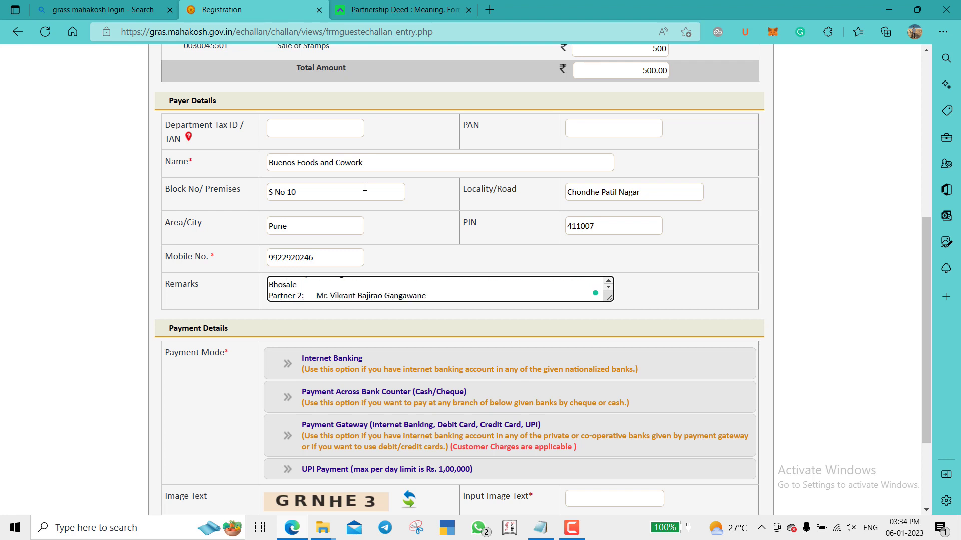
key(Delete)
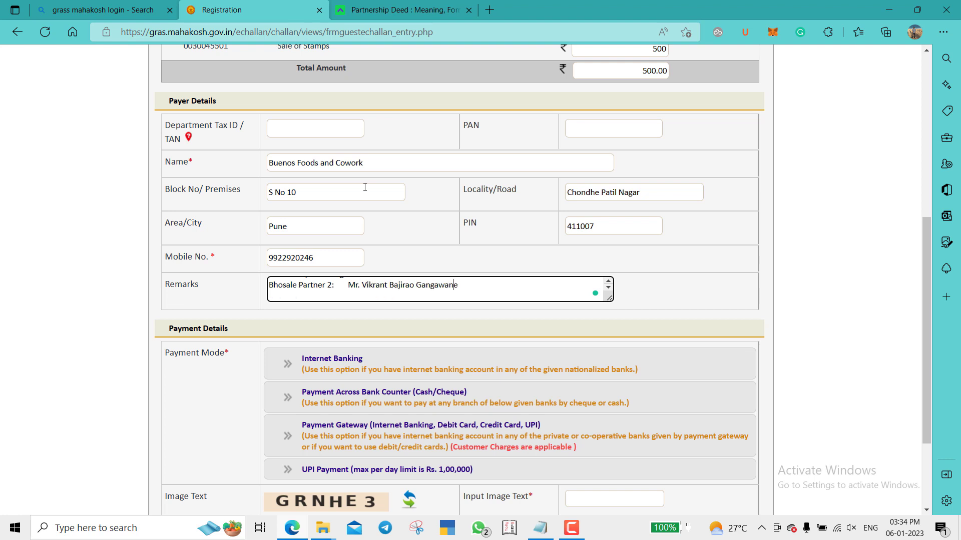
key(BackSpace)
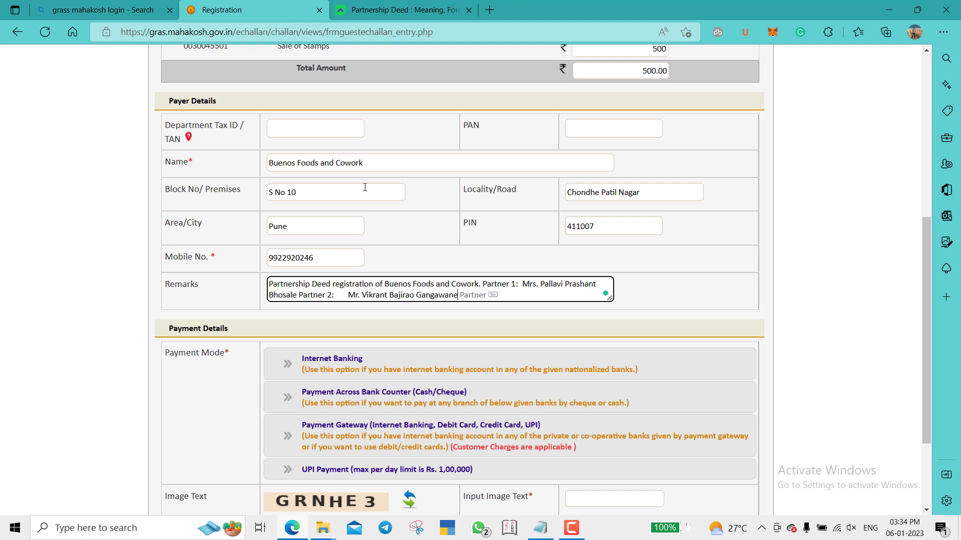
- Expand the Internet Banking option and look through its bank list without choosing one
click(653, 293)
scroll(653, 293, down, 3)
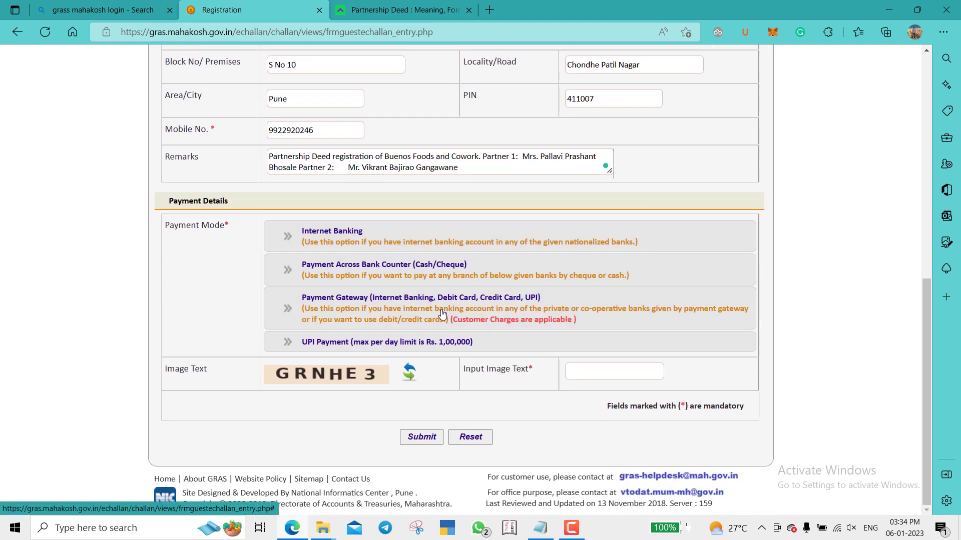
click(385, 230)
scroll(566, 206, down, 2)
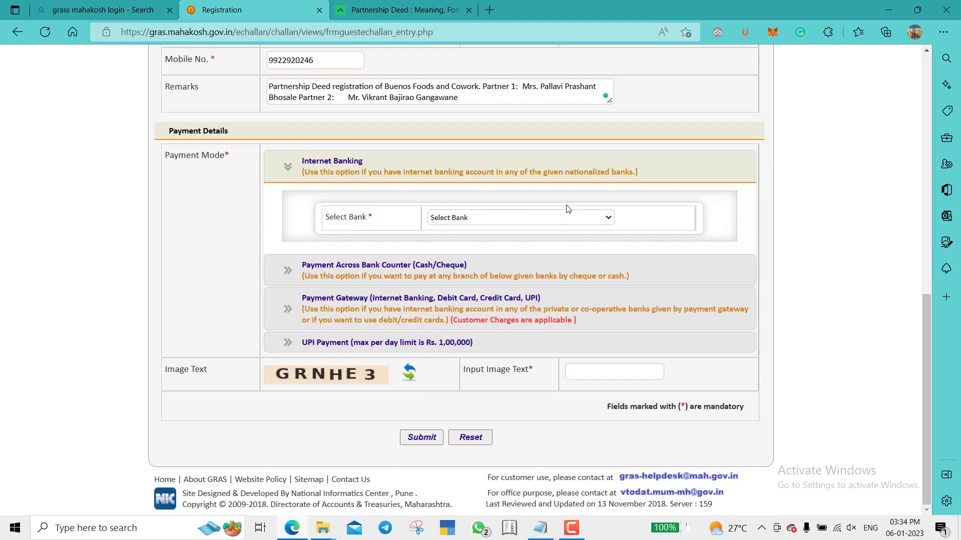
click(517, 219)
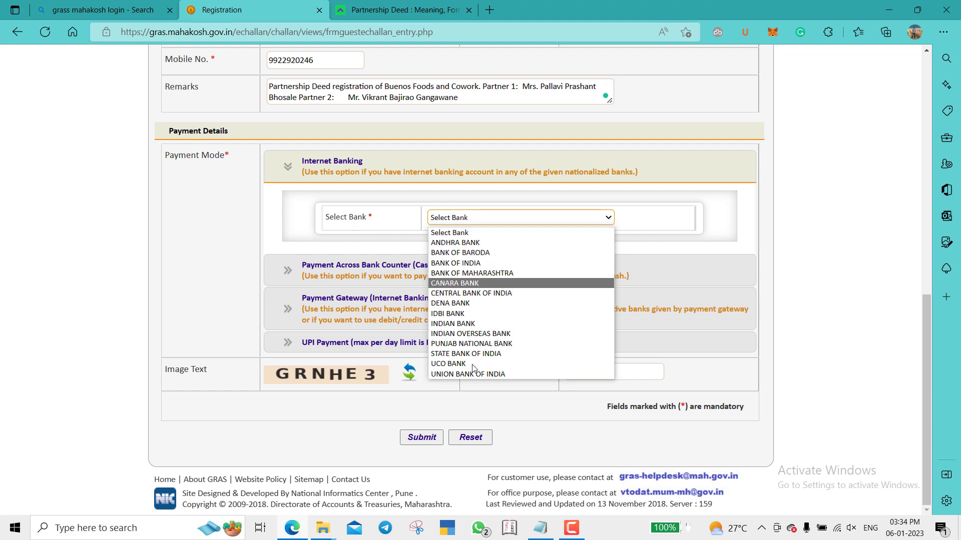
click(450, 217)
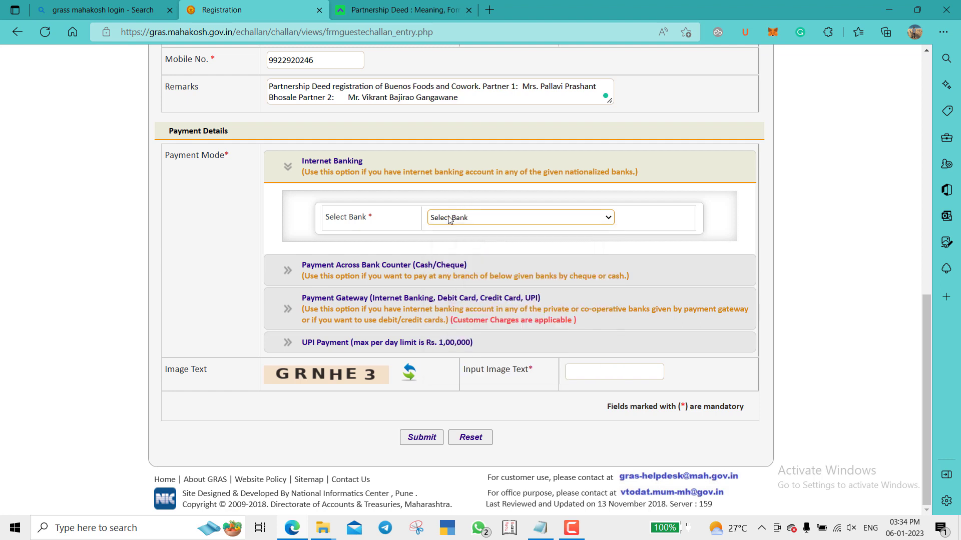
- Select Payment Gateway -SBI EPay, enter the image verification text and submit the challan
click(425, 306)
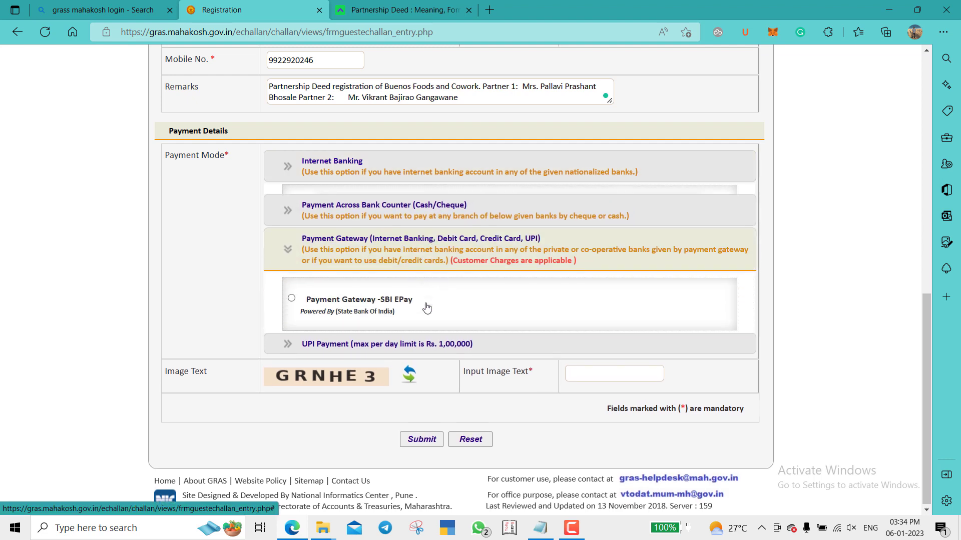
click(292, 289)
scroll(498, 282, down, 1)
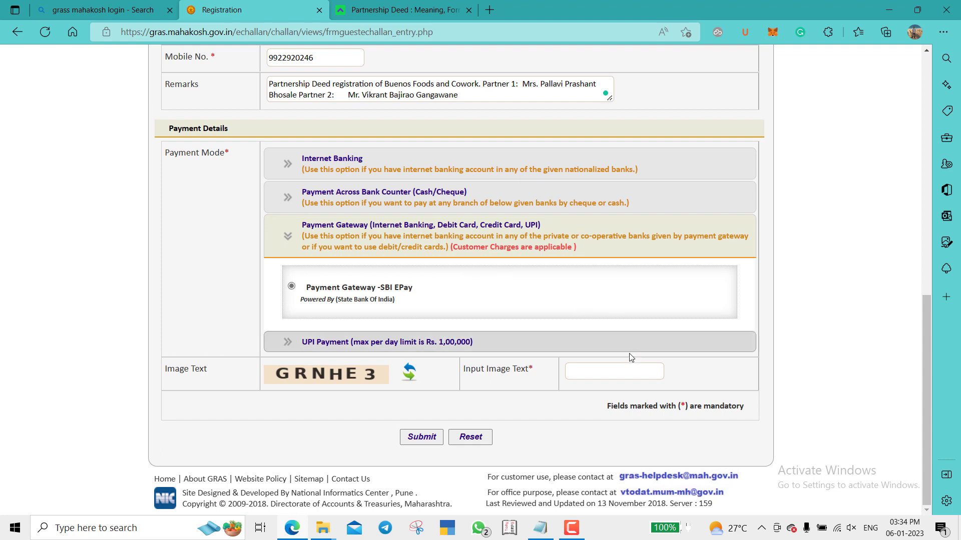
click(615, 373)
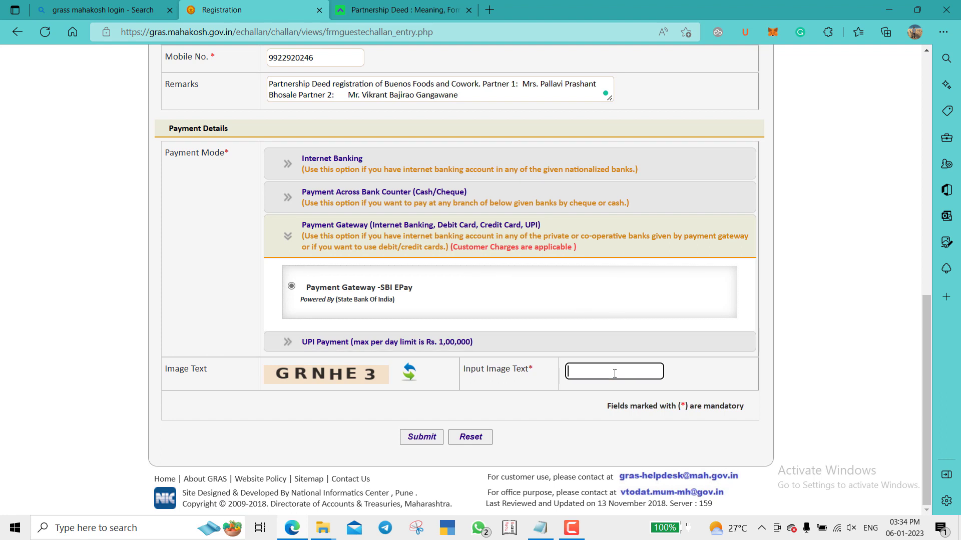
text(GRNHE3)
click(416, 437)
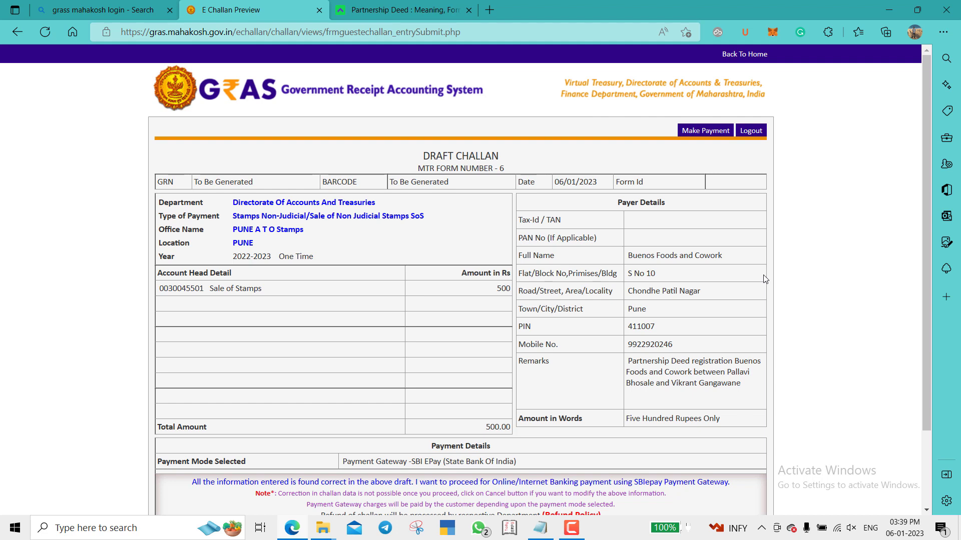
- Agree to the Draft Challan (MTR Form 6) and proceed to generate the GRN
scroll(764, 279, down, 2)
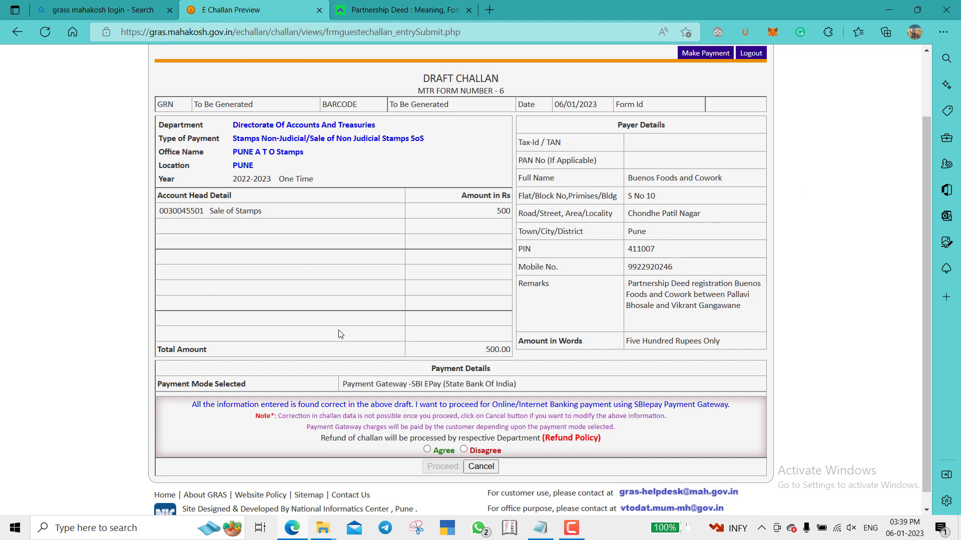
click(427, 450)
click(442, 467)
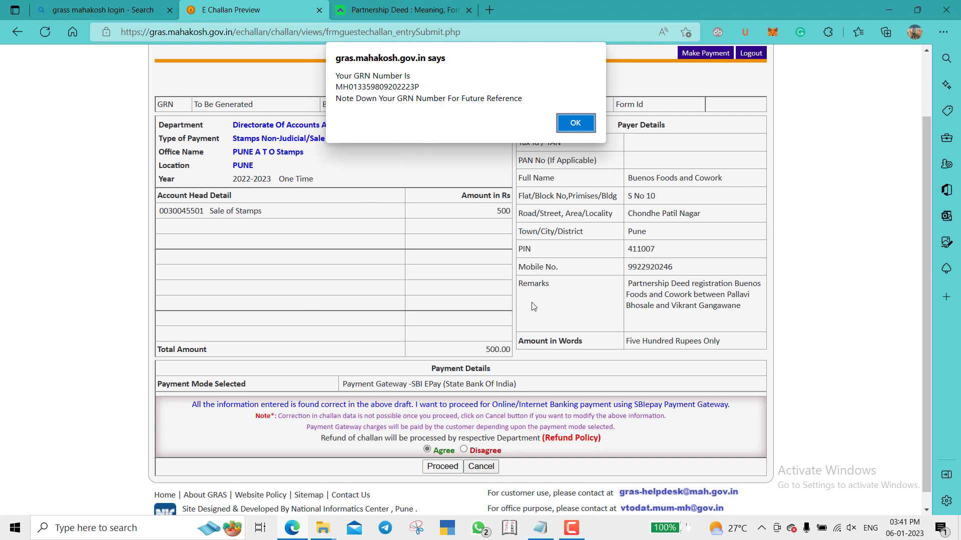
- Continue from the GRN notice to SBIePay and choose Internet Banking with HDFC Retail Bank
click(576, 124)
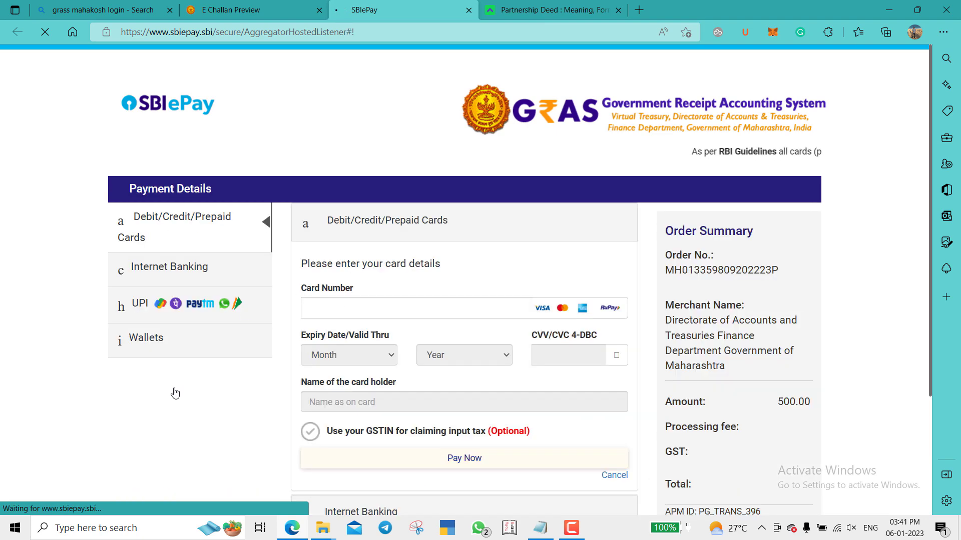
scroll(175, 394, down, 2)
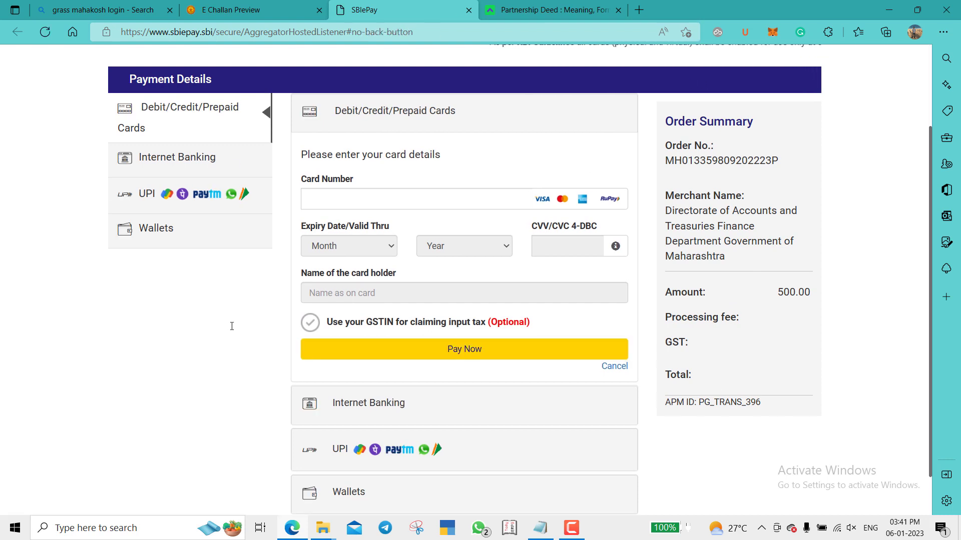
click(187, 157)
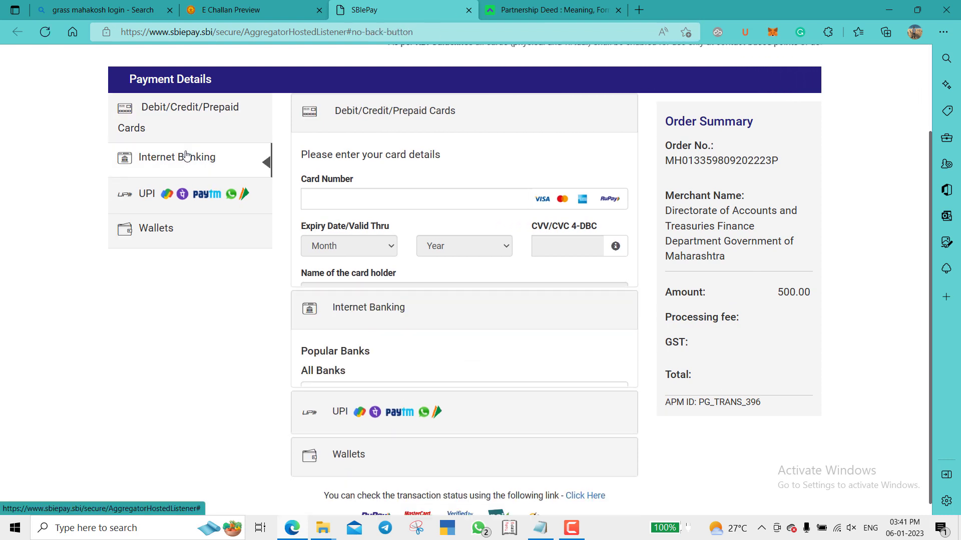
click(407, 284)
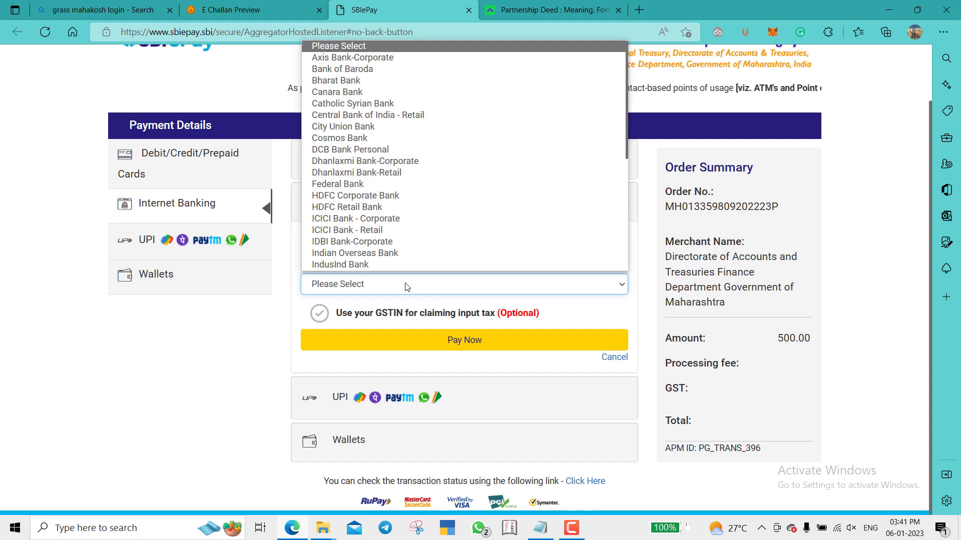
key(h)
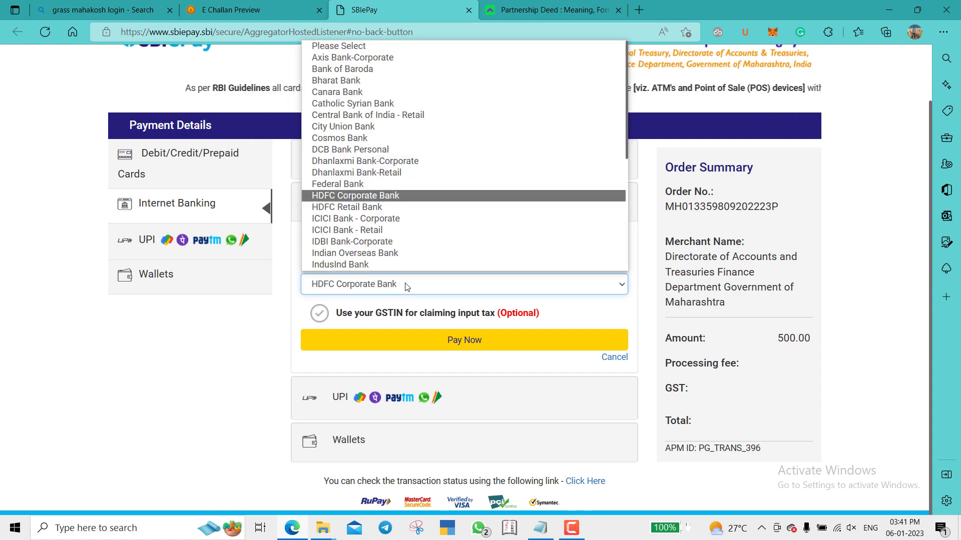
key(Down)
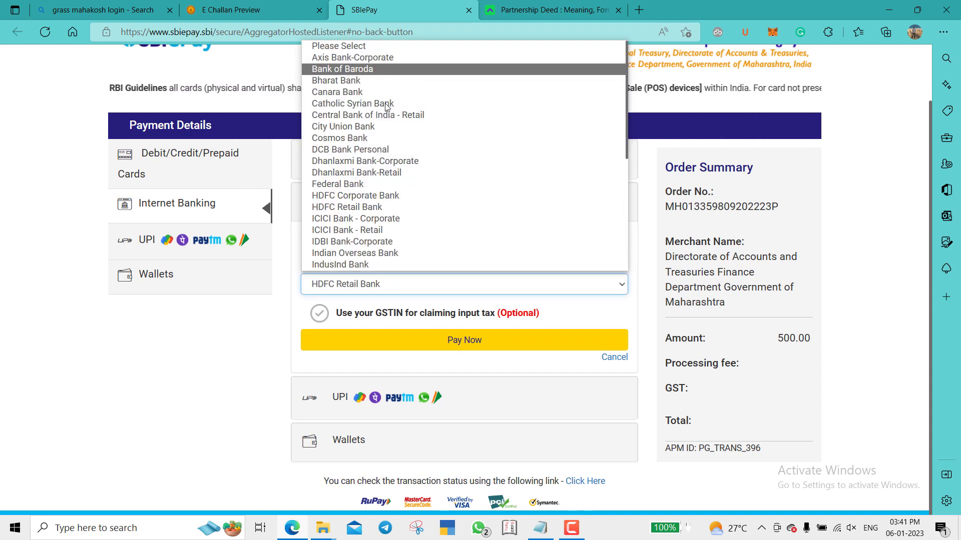
- Switch to card payment and enter the card number with its expiry month and year
click(199, 153)
click(426, 244)
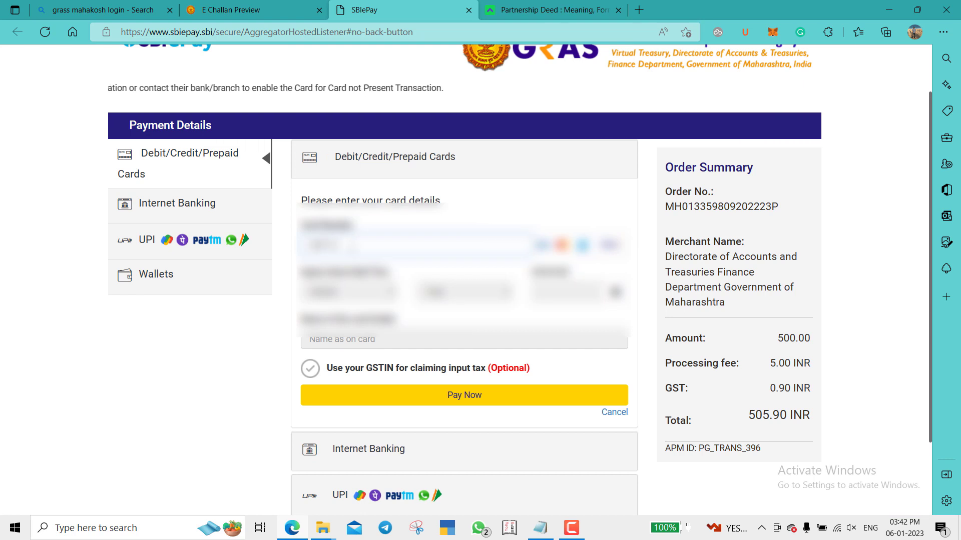
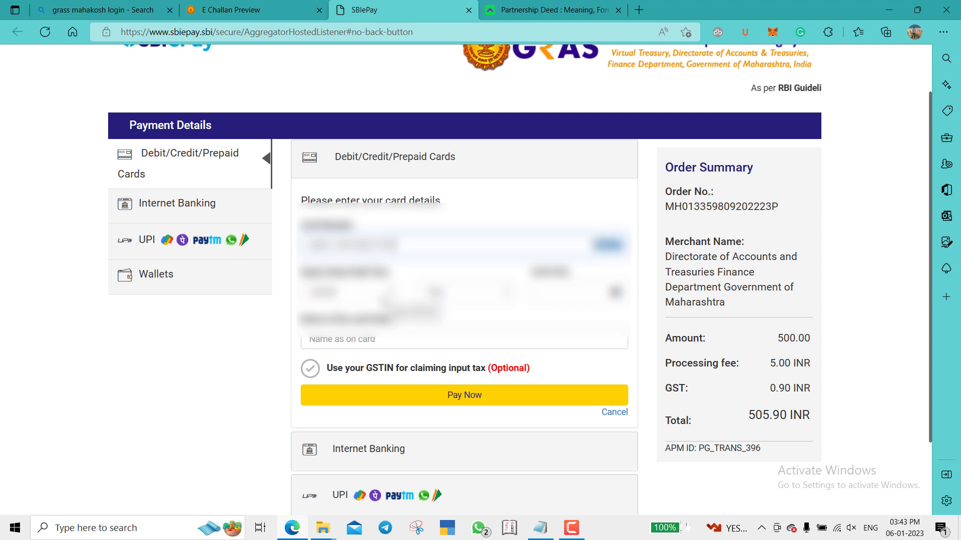
click(387, 299)
click(341, 322)
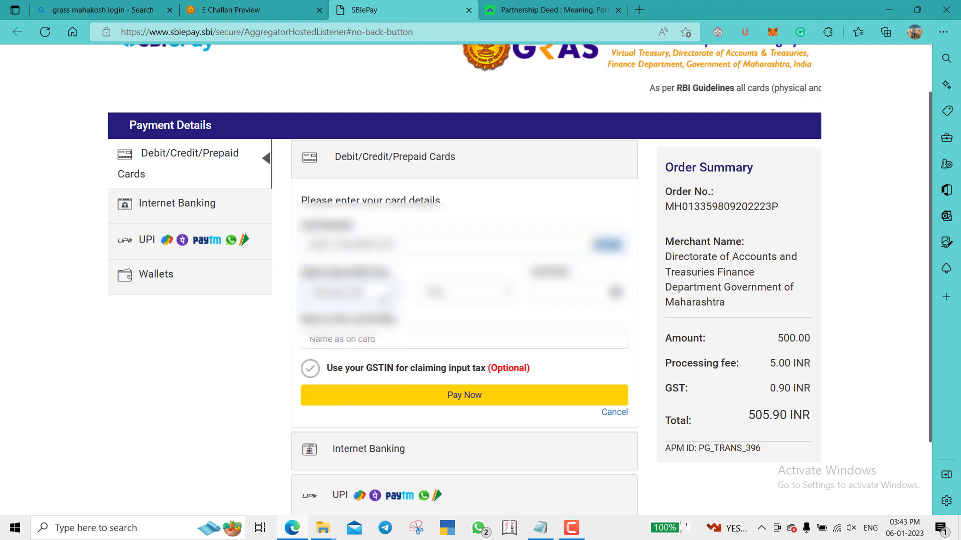
click(439, 294)
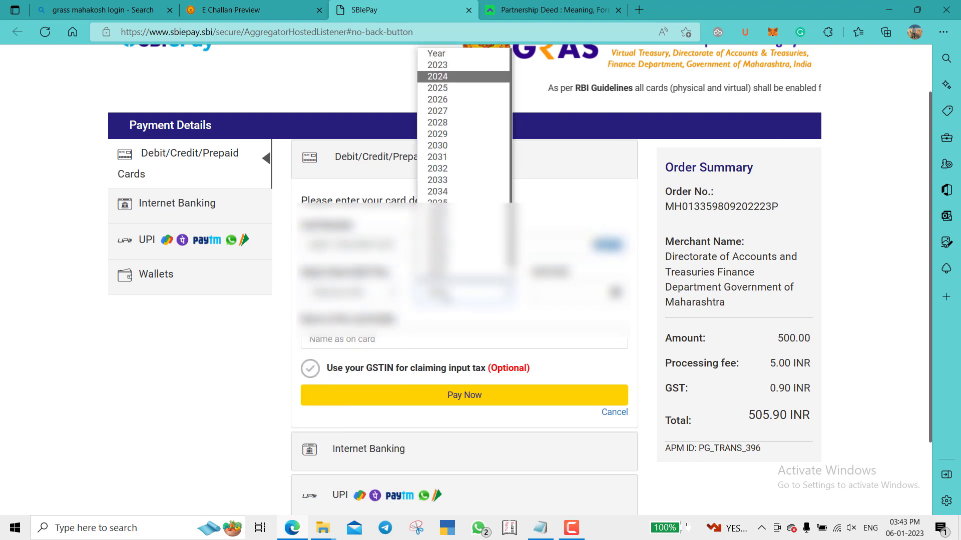
click(437, 225)
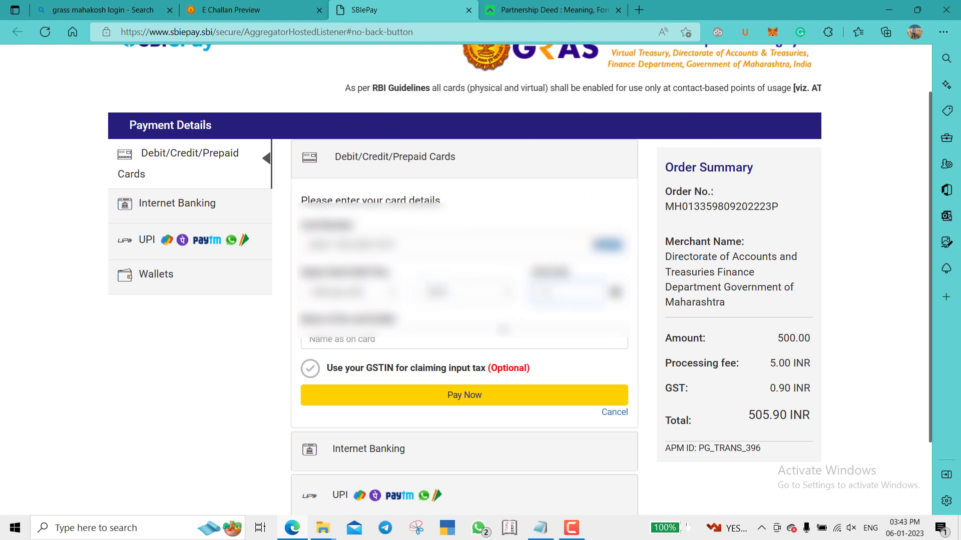
- Enter the cardholder's name as on card and pay the 505.90 INR total
click(486, 339)
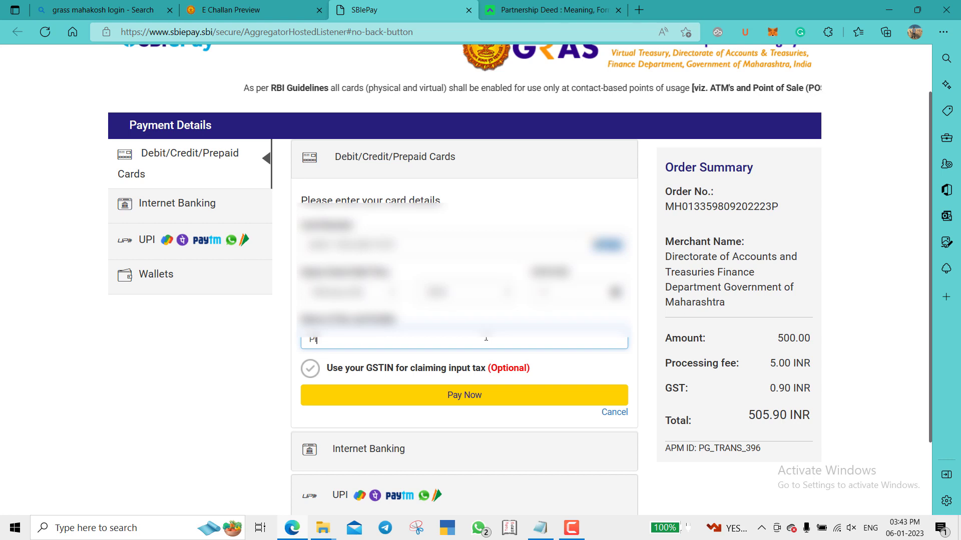
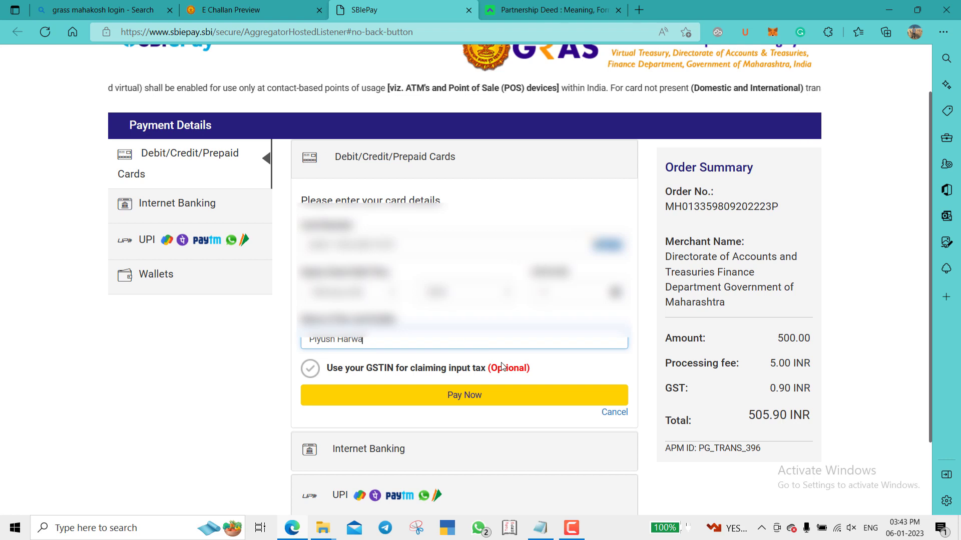
click(468, 396)
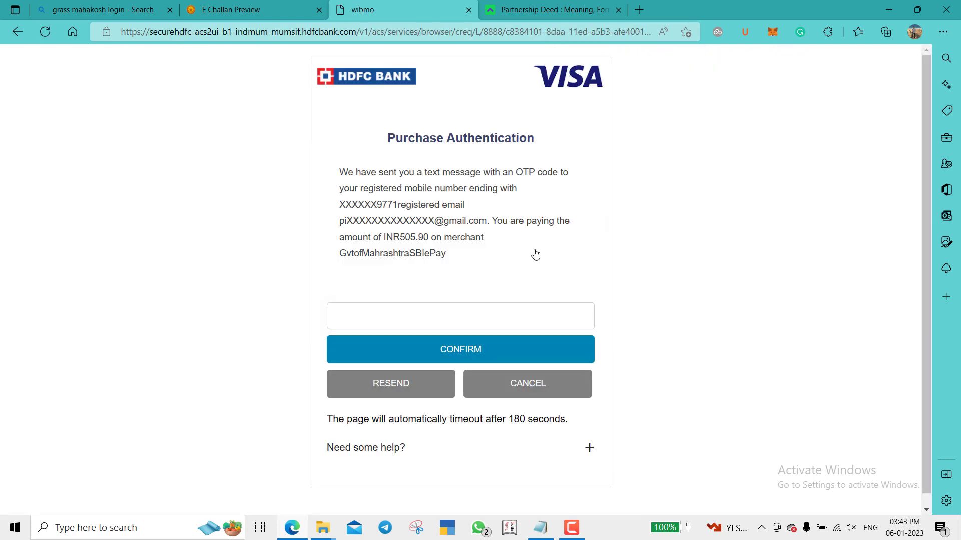
- Enter the SMS one-time password and confirm the INR505.90 HDFC Bank purchase
click(466, 310)
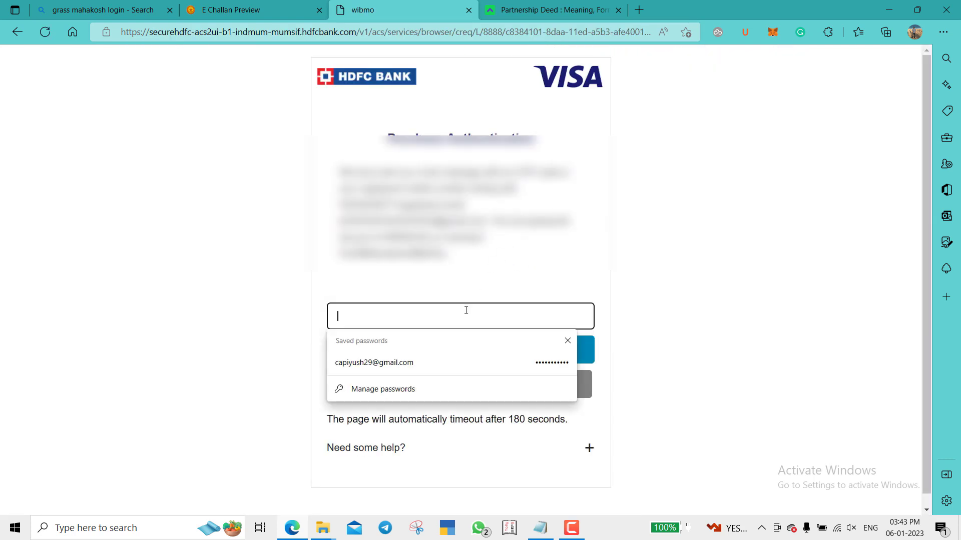
text(***)
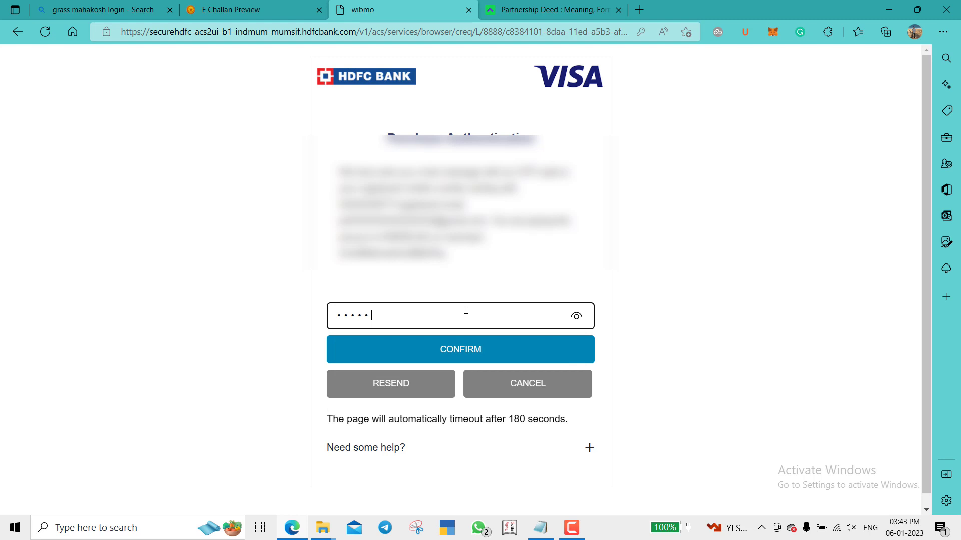
click(473, 353)
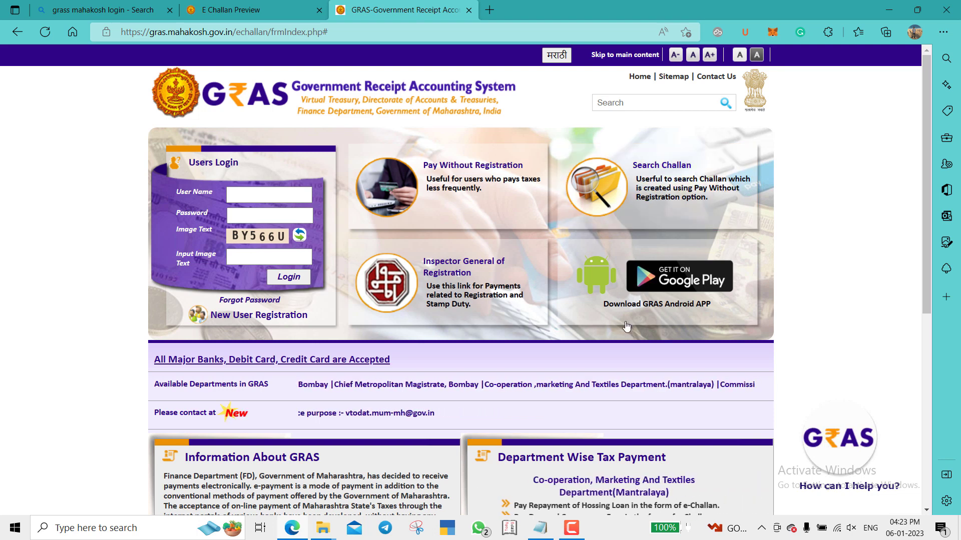
- Open Search Challan maximised and set department to Directorate Of Accounts And Treasuries
click(668, 182)
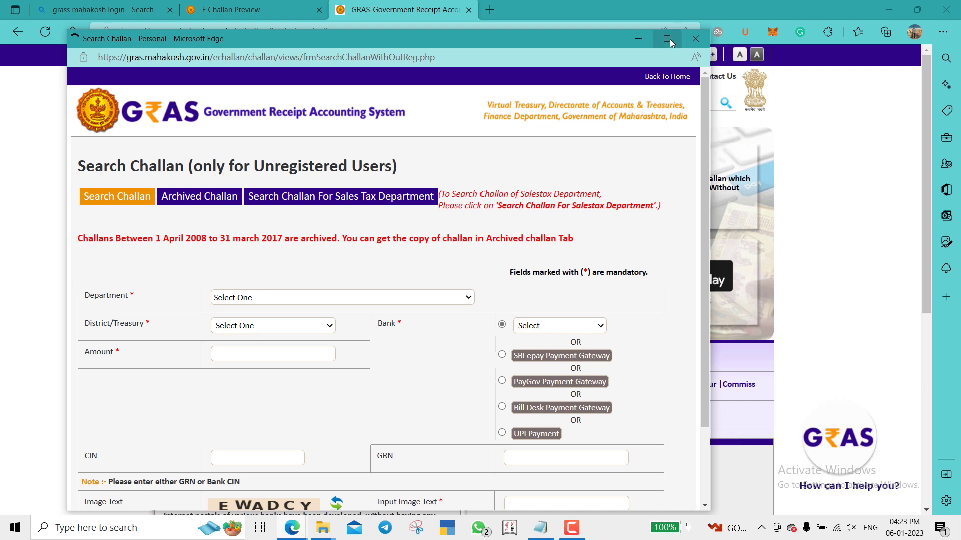
click(667, 39)
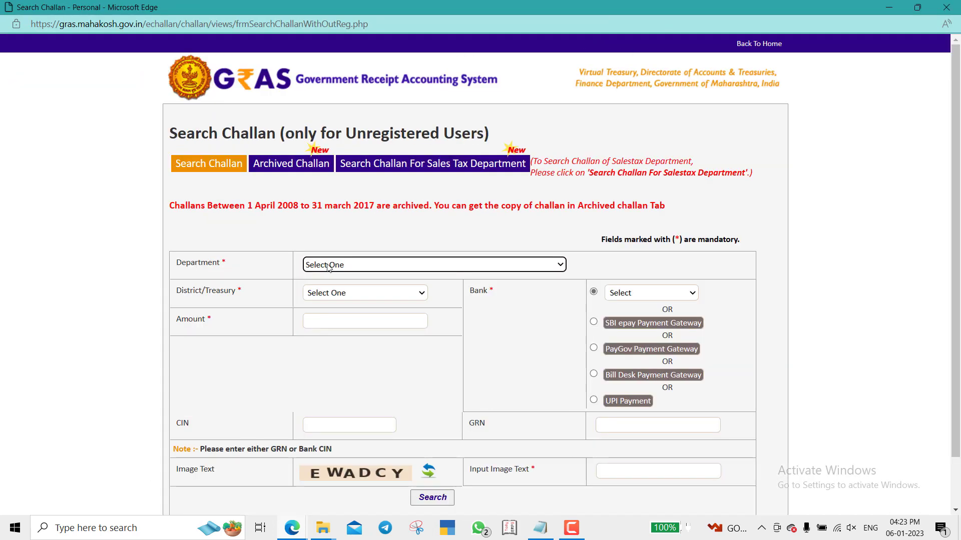
click(413, 267)
key(d)
key(i)
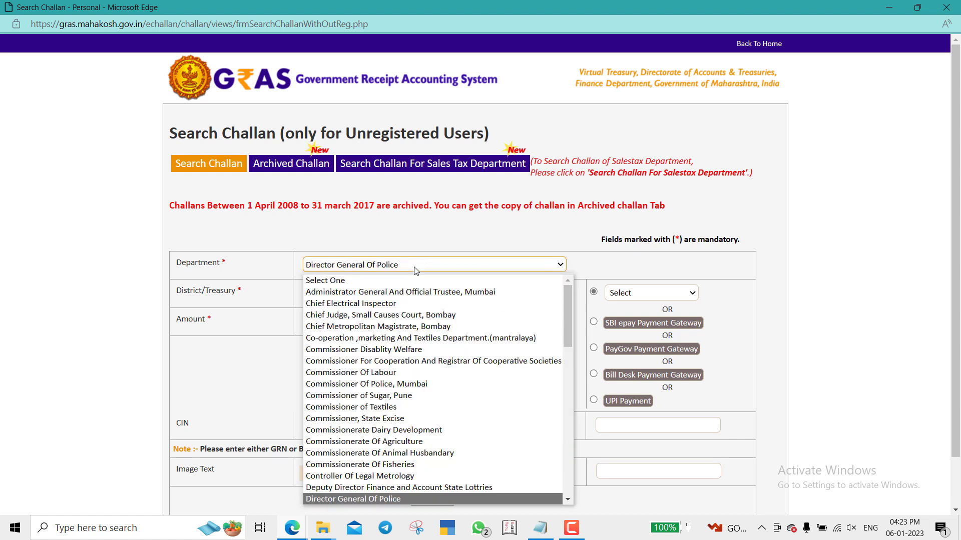
key(Down)
key(Down)
key(Down)
key(Up)
key(Return)
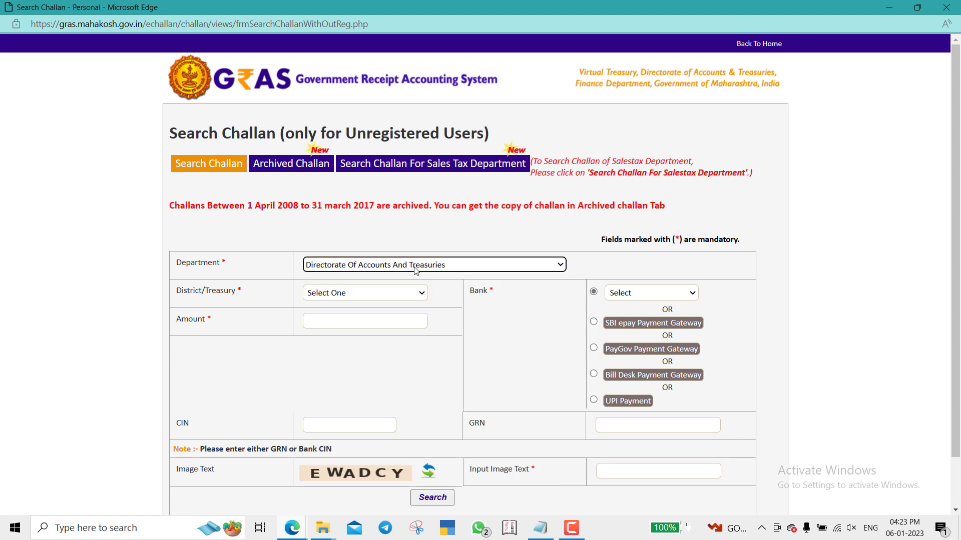
- Set district Pune, amount 500 and the SBI epay Payment Gateway bank
click(350, 294)
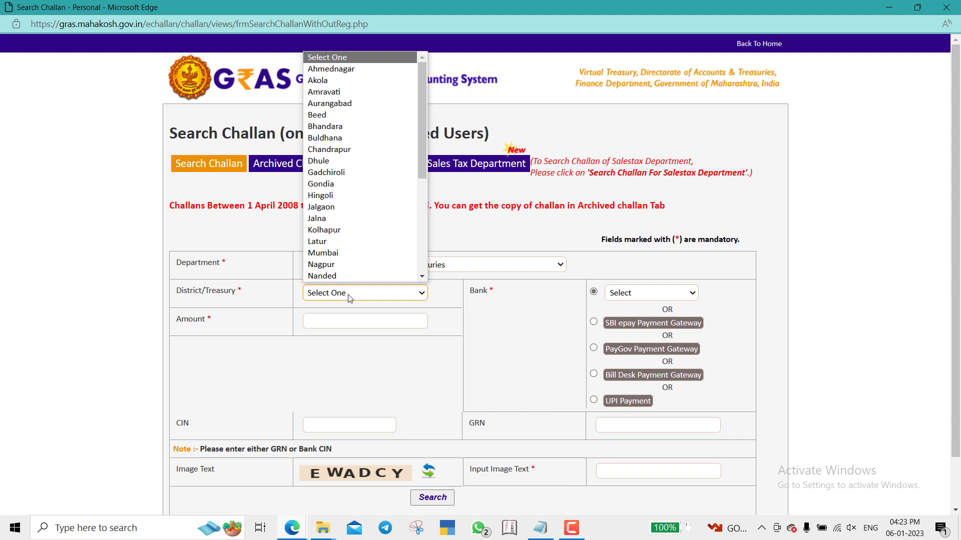
key(p)
key(u)
key(Return)
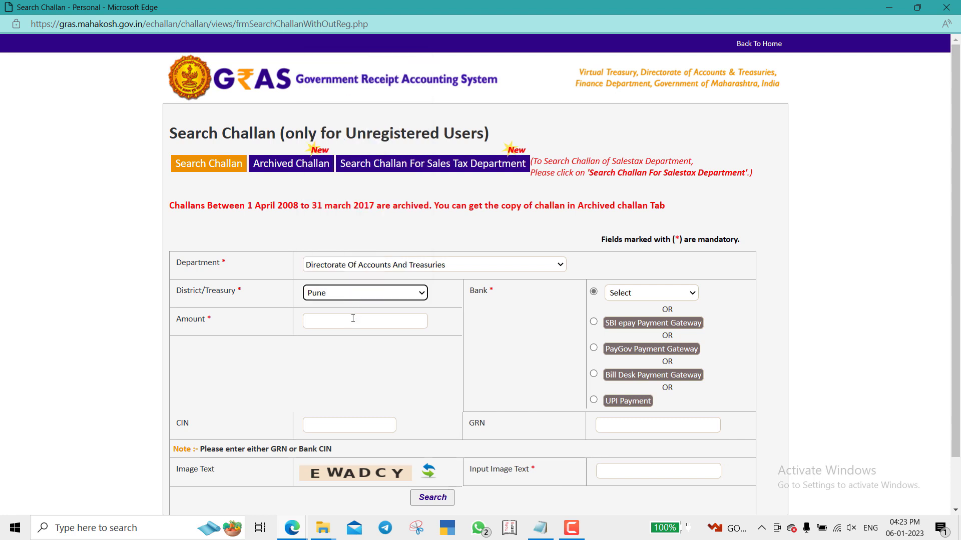
click(353, 320)
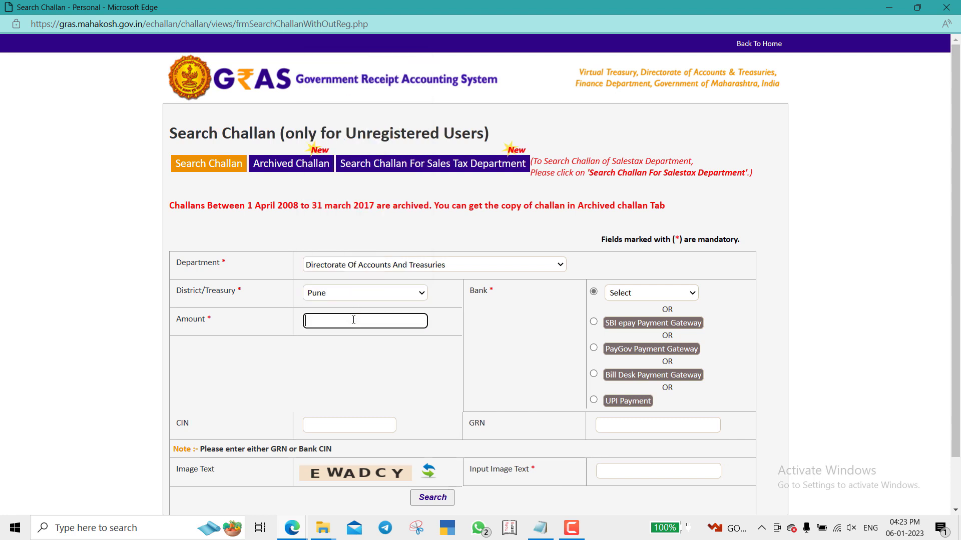
text(500)
click(375, 362)
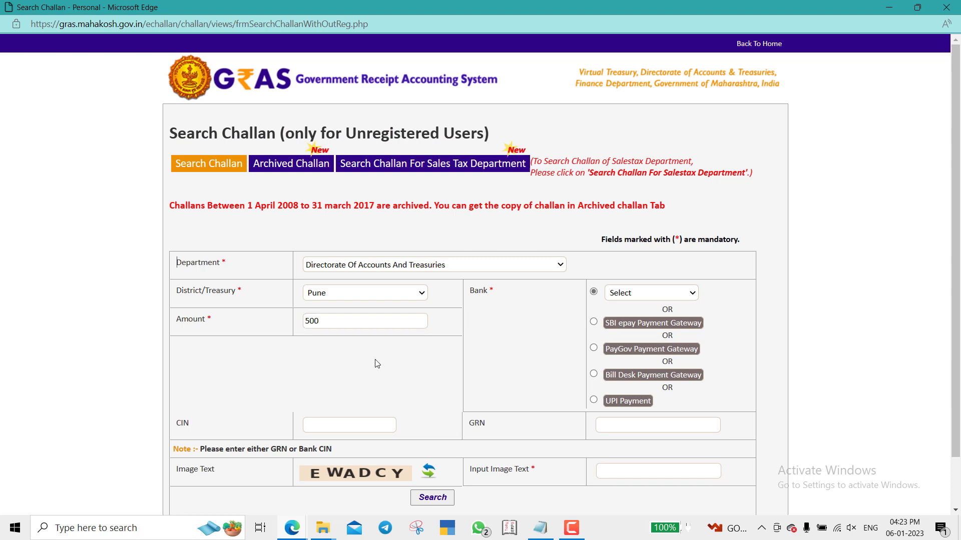
scroll(604, 307, down, 1)
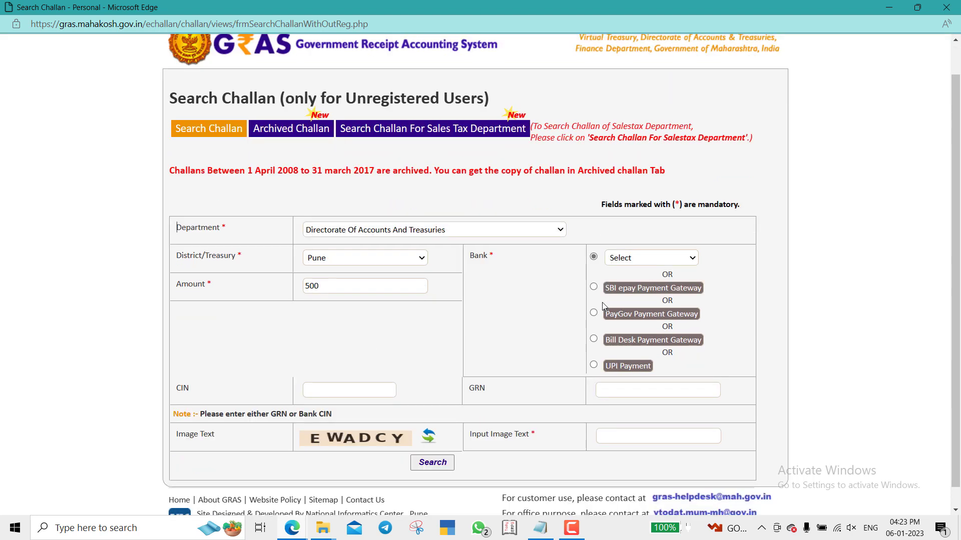
click(594, 268)
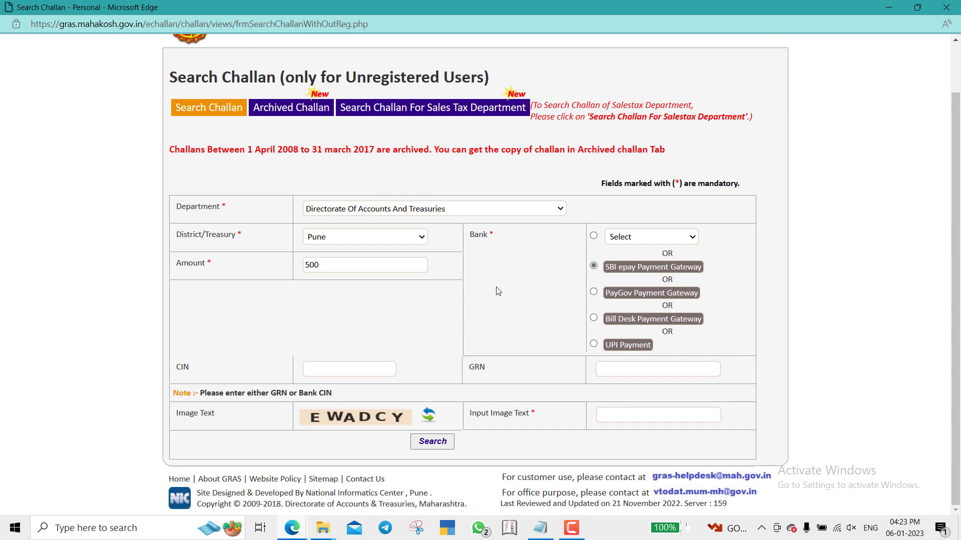
- Look up the saved GRN in the notes window, then return to the search form
key(alt+Tab)
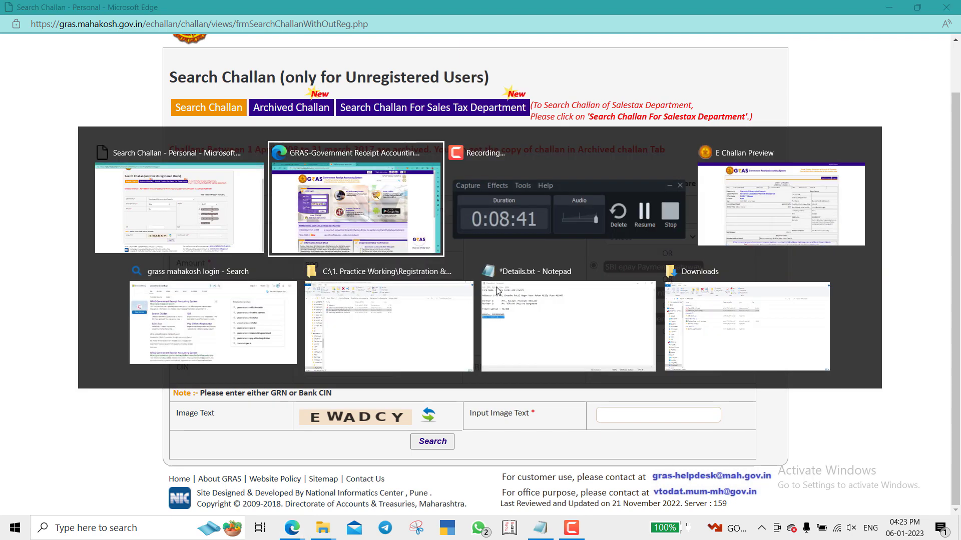
click(497, 290)
key(alt+Tab)
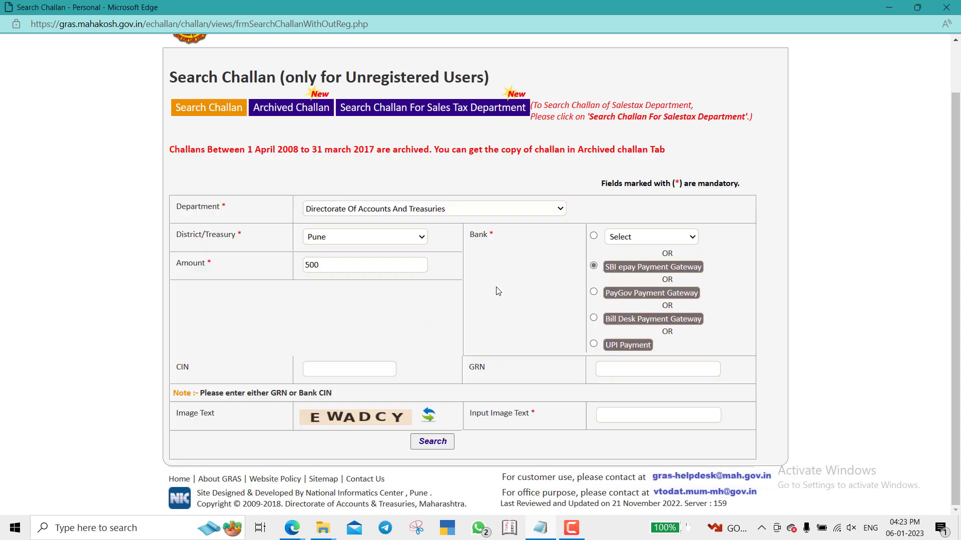
- Paste the saved GRN, enter captcha EWACY and submit the search
click(612, 372)
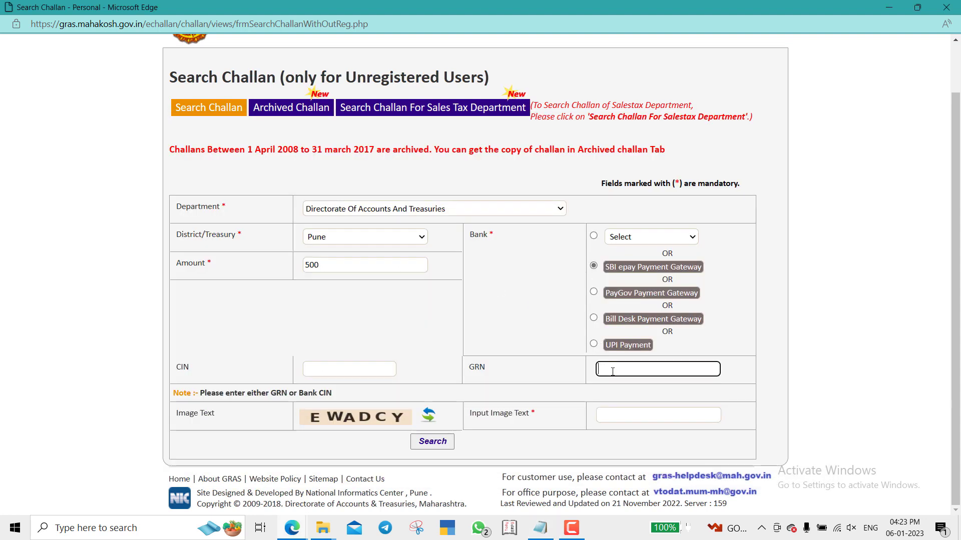
key(ctrl+v)
click(623, 414)
text(E)
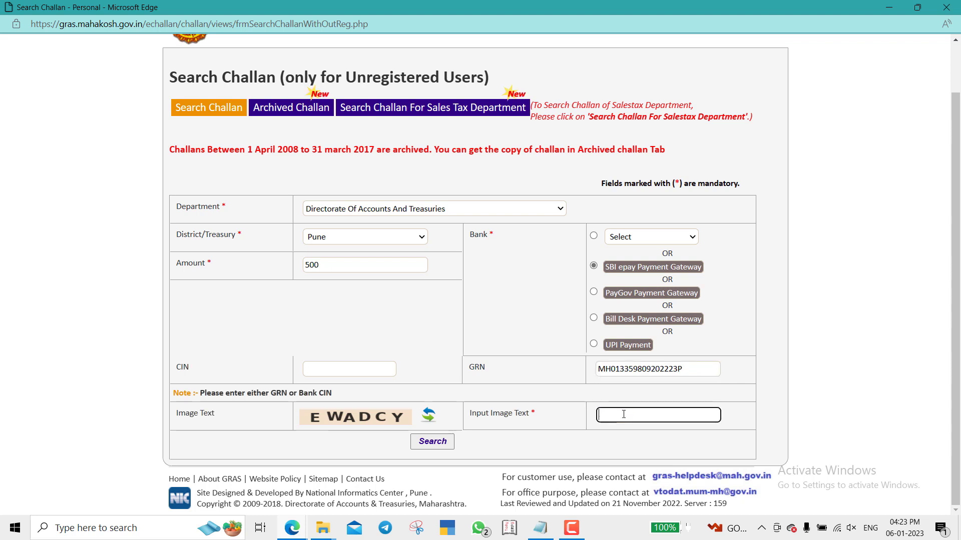
text(WACY)
click(427, 447)
- Search again with new captcha CUU7PE and open the Successful 500.00 challan's GRN link
click(631, 414)
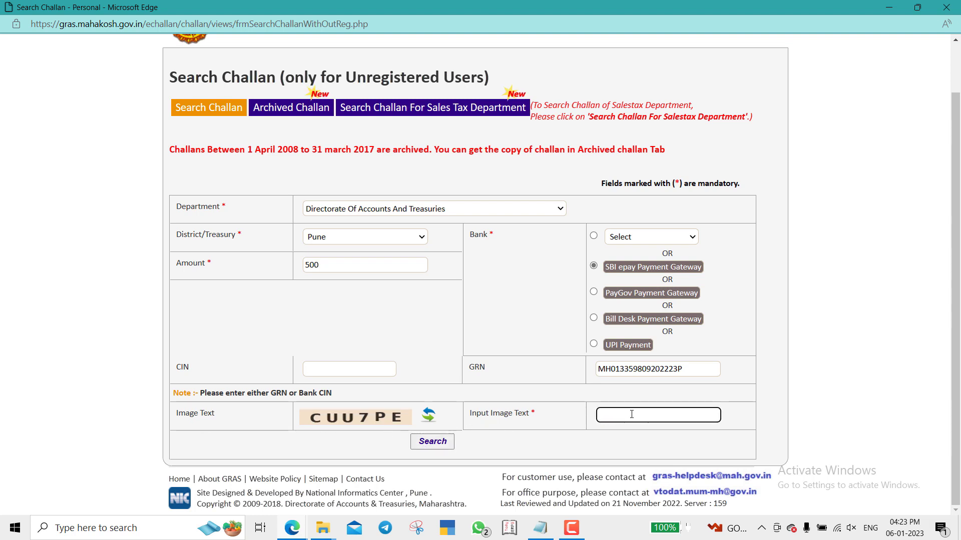
text(CUU7PE)
click(432, 442)
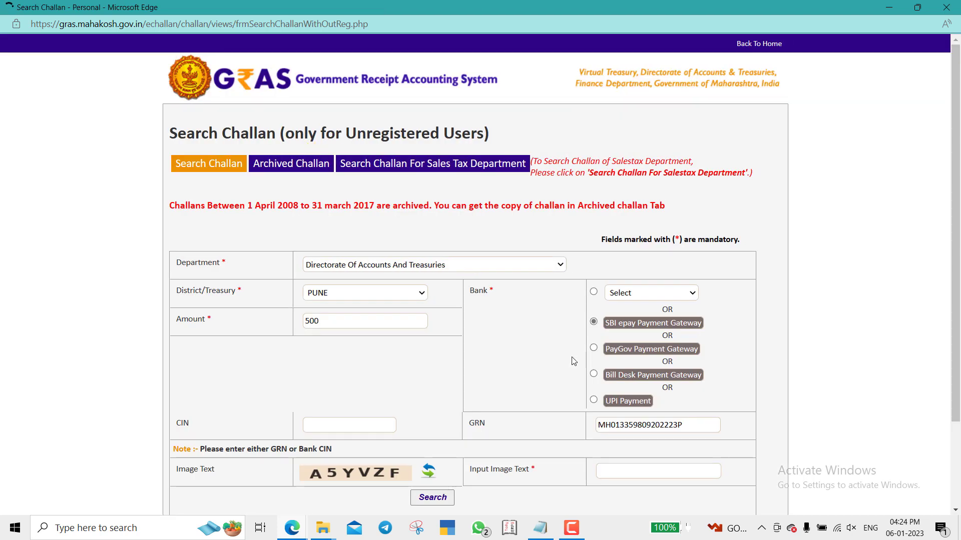
scroll(574, 361, down, 2)
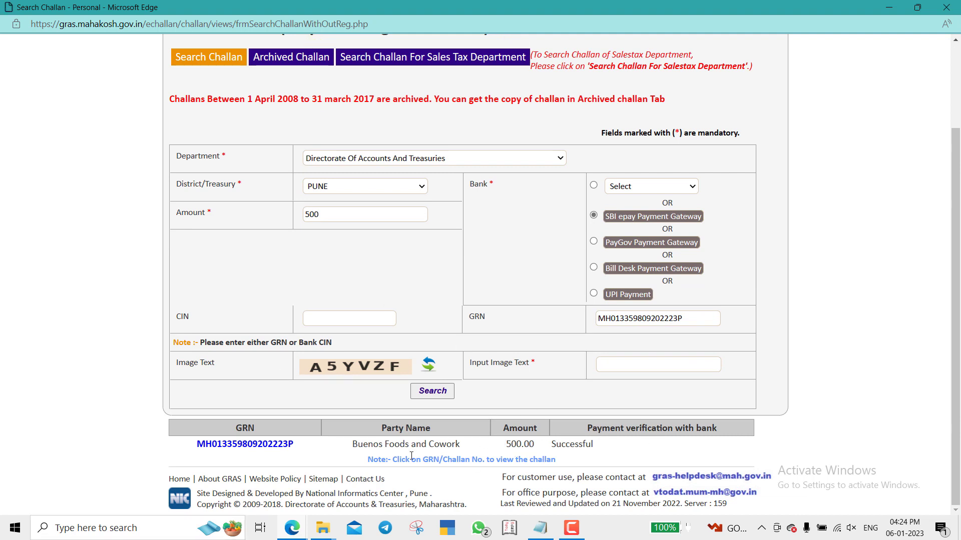
click(252, 445)
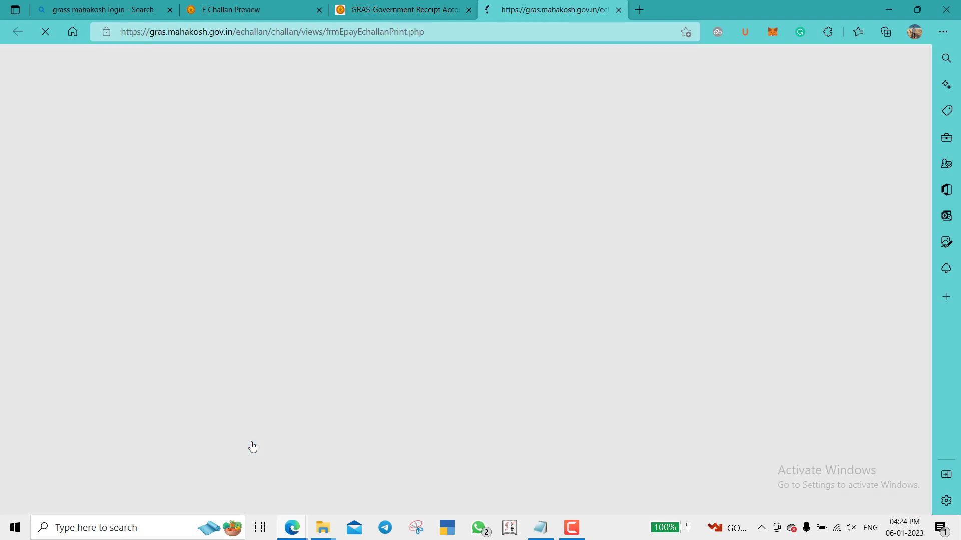